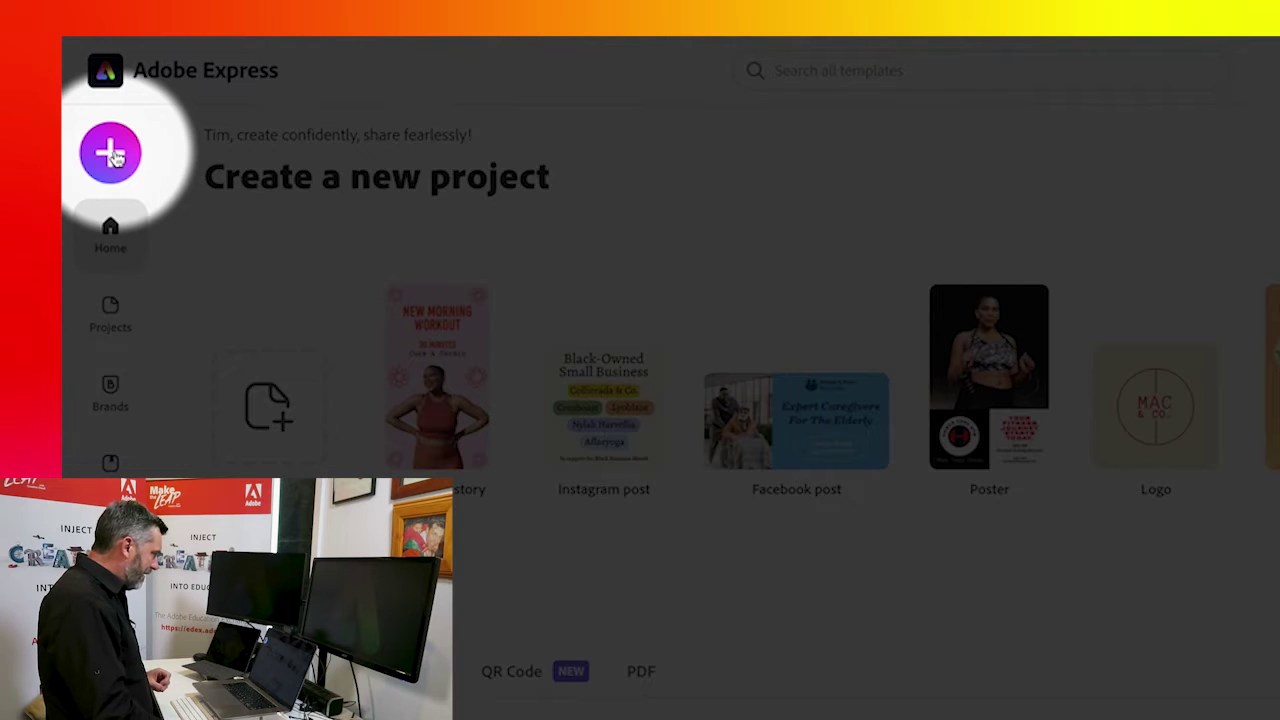
Create a new video project from scratch, skipping the title prompt and the story templates
click(110, 153)
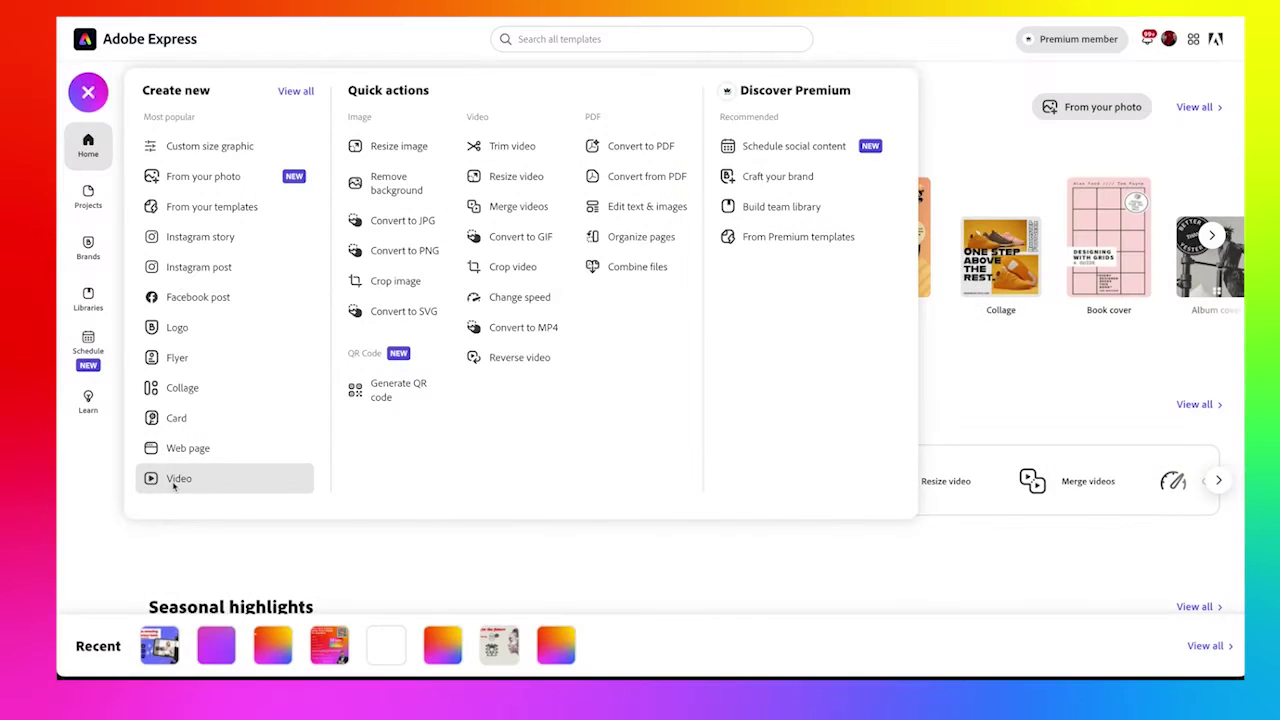
click(175, 480)
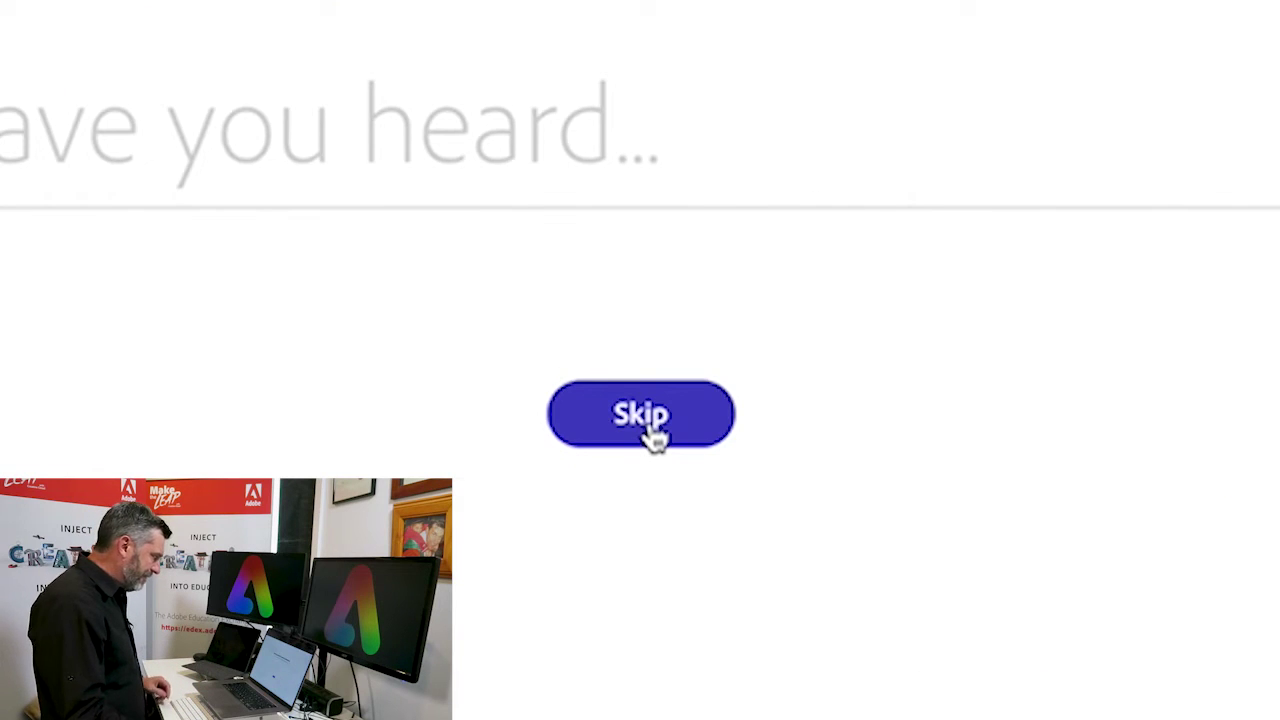
click(650, 428)
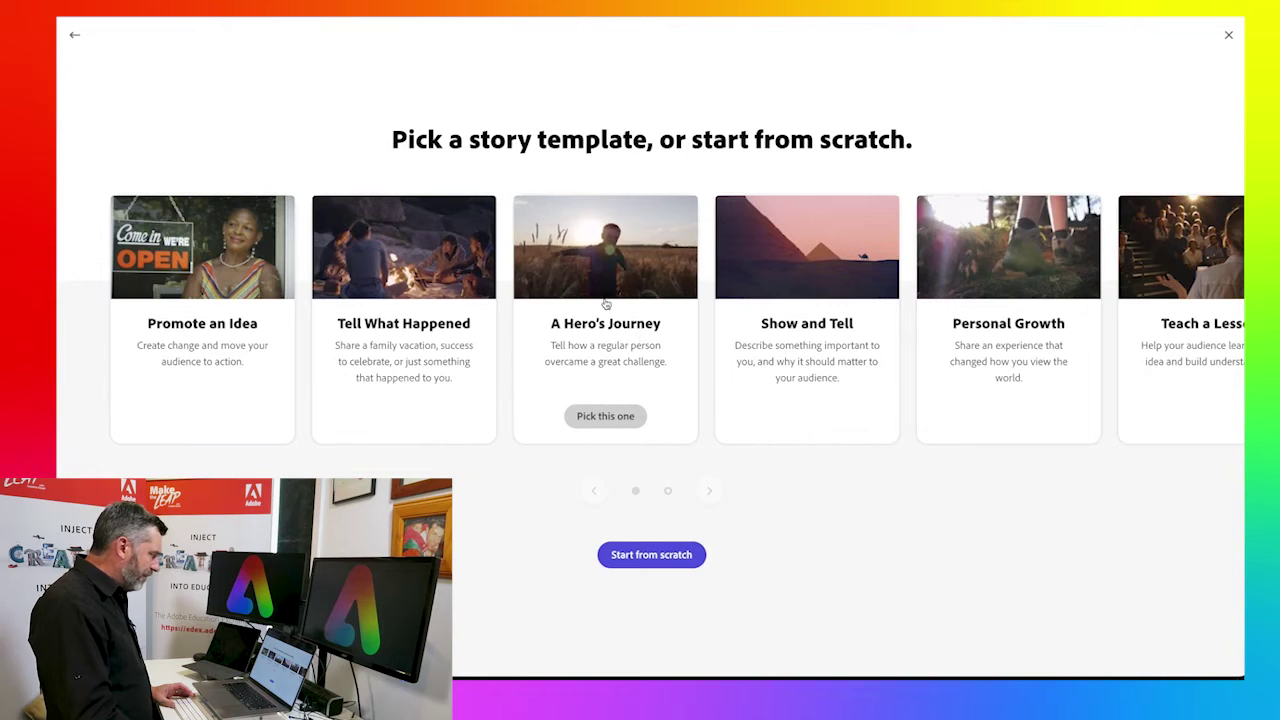
click(604, 294)
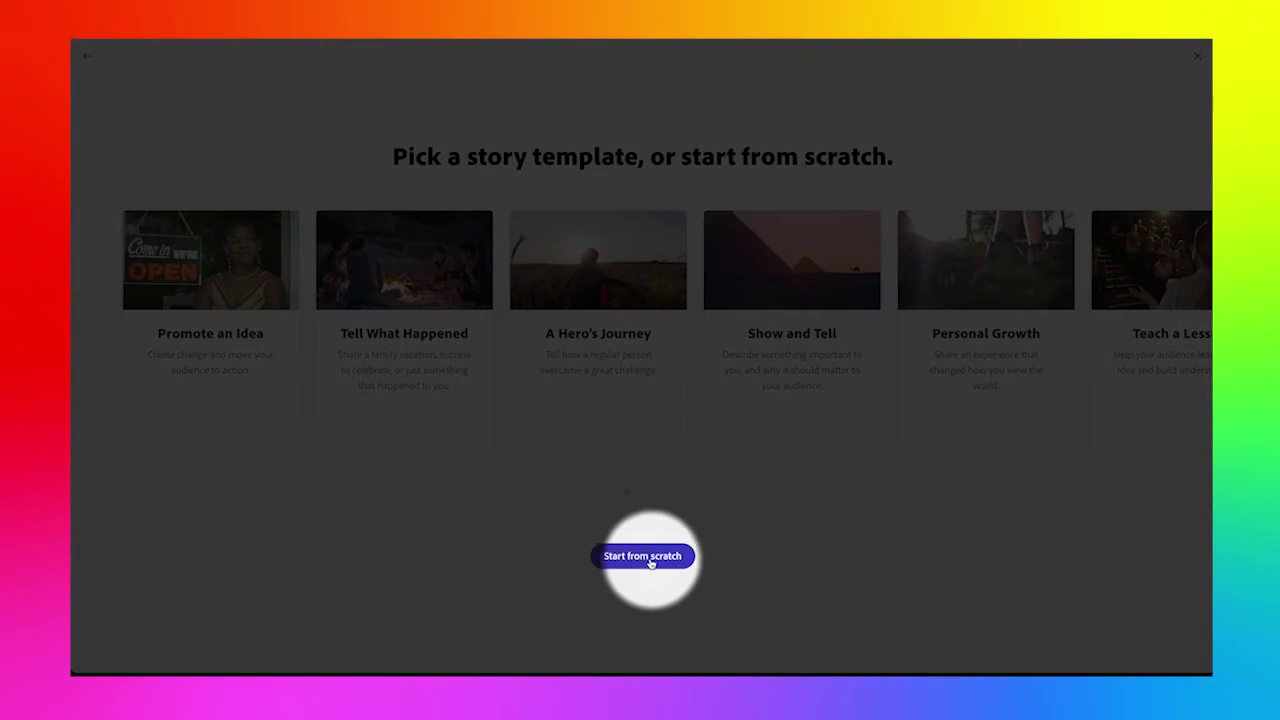
click(650, 561)
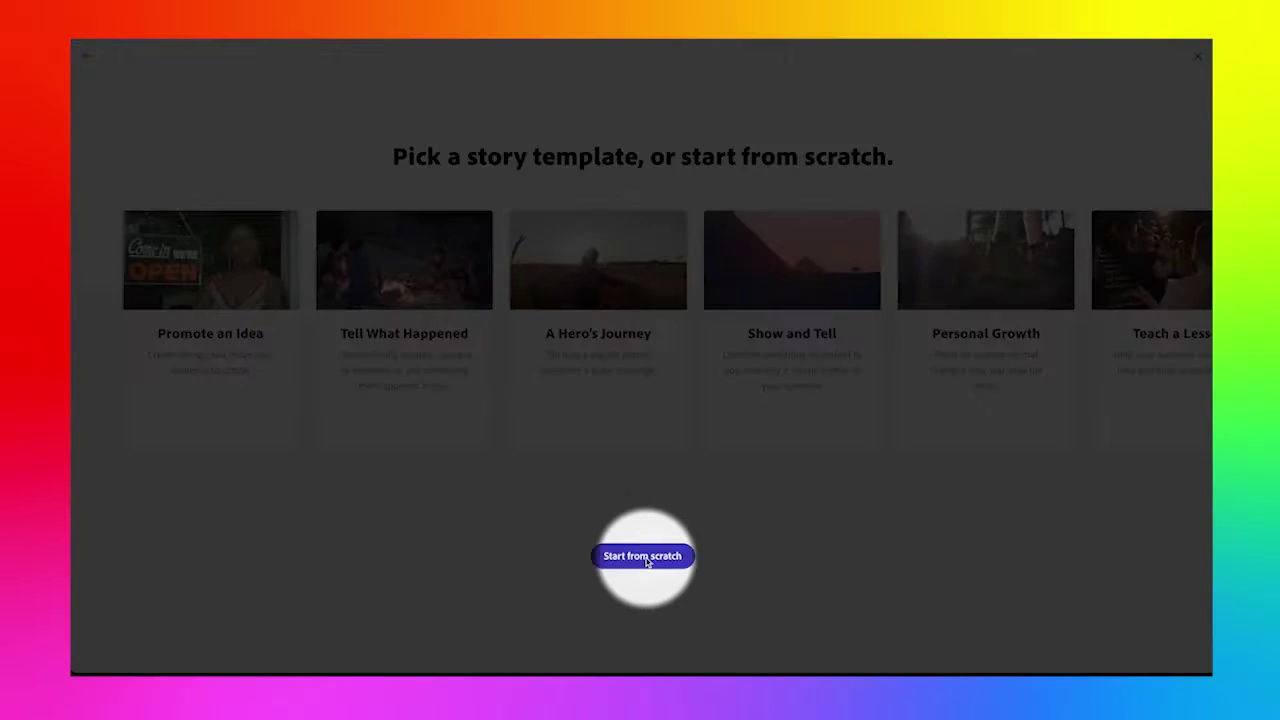
click(647, 559)
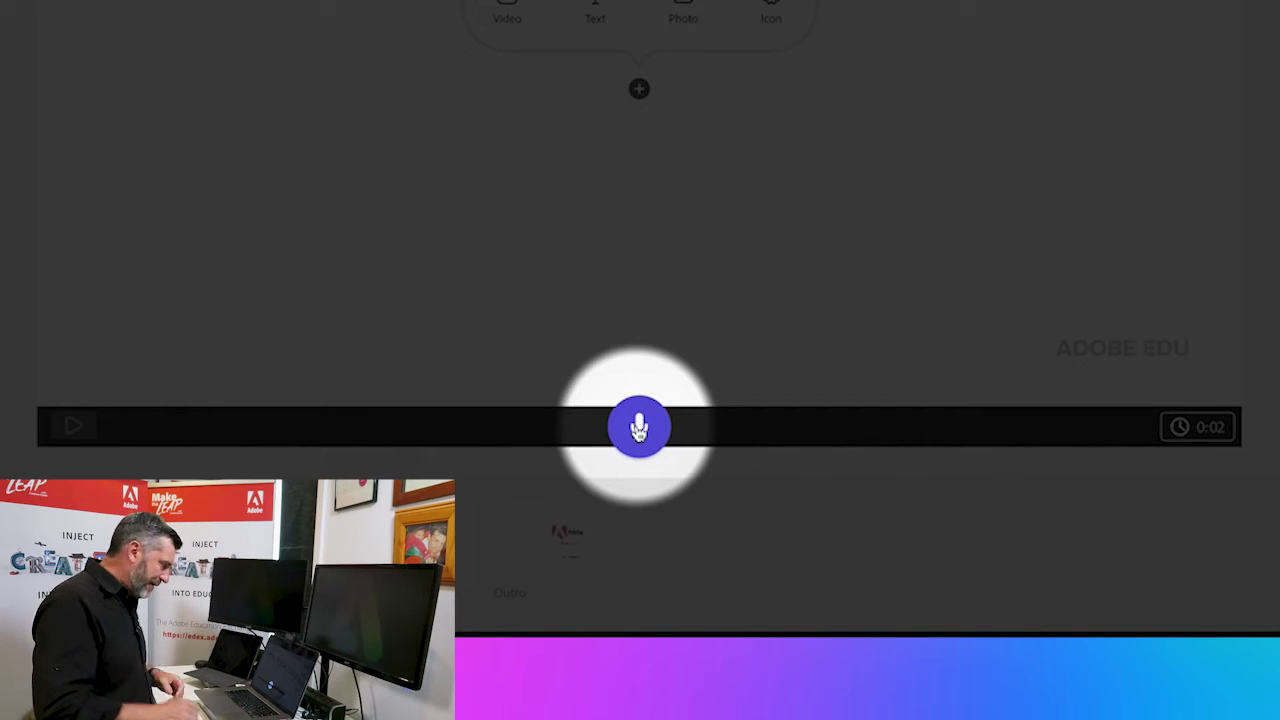
Record a voice narration on the first slide and play the slide back
click(639, 428)
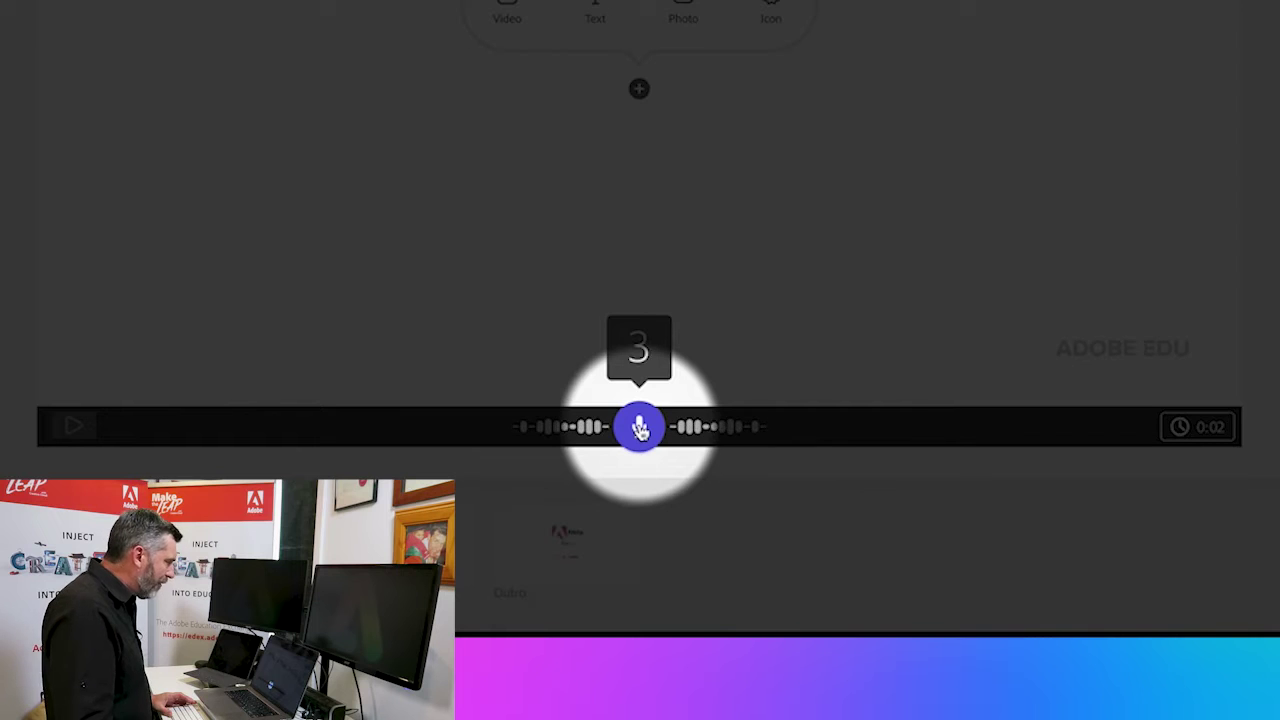
click(640, 430)
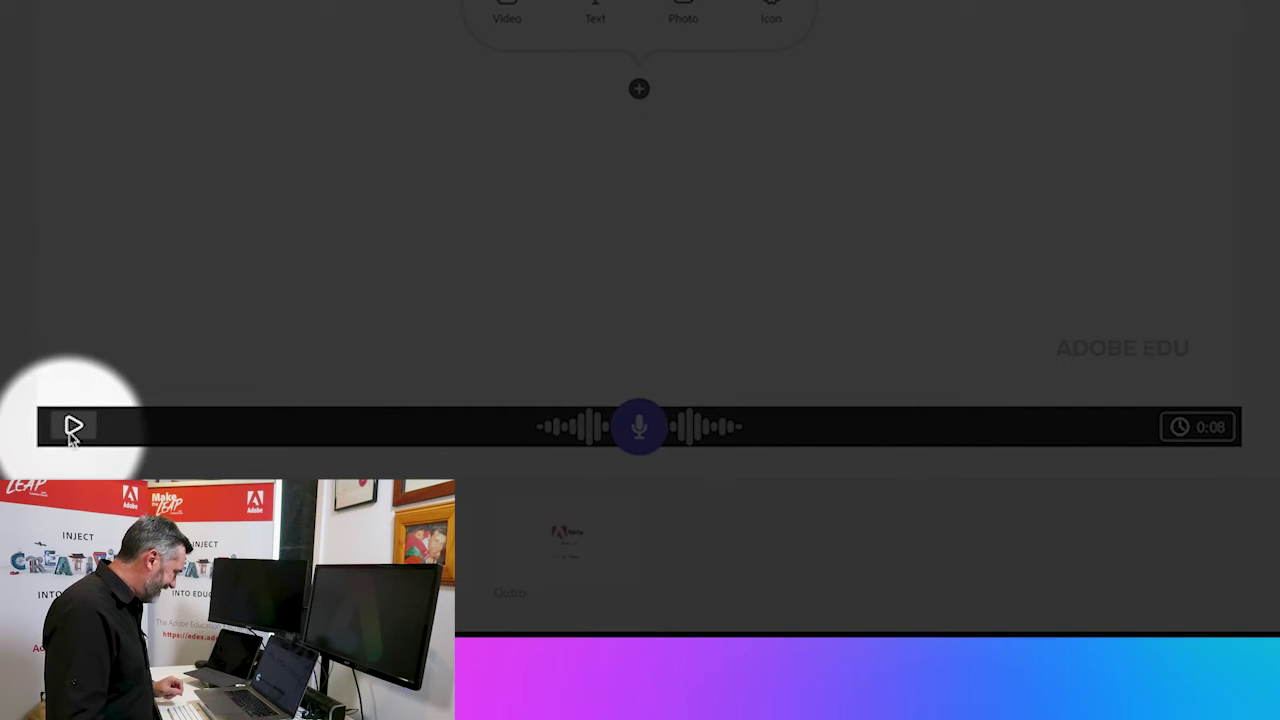
click(73, 428)
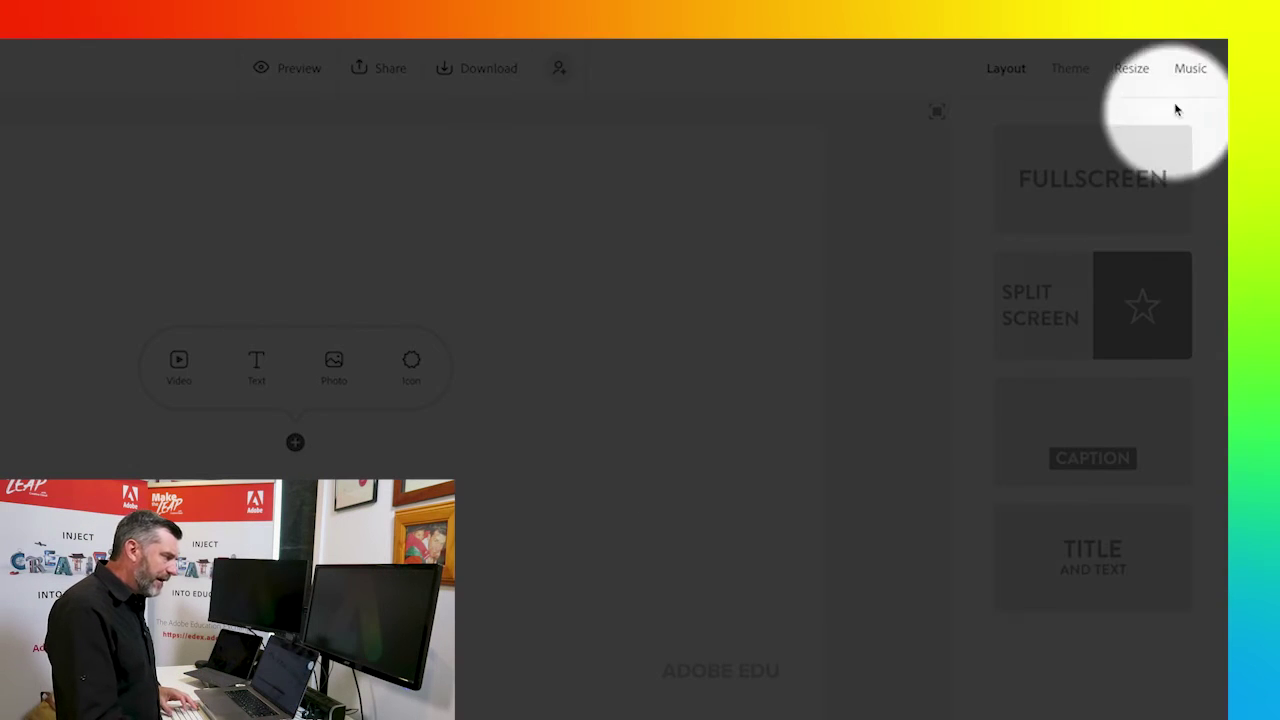
Browse the soundtracks, preview the Highway track, and set the video's background music to Whistle Away
click(1188, 70)
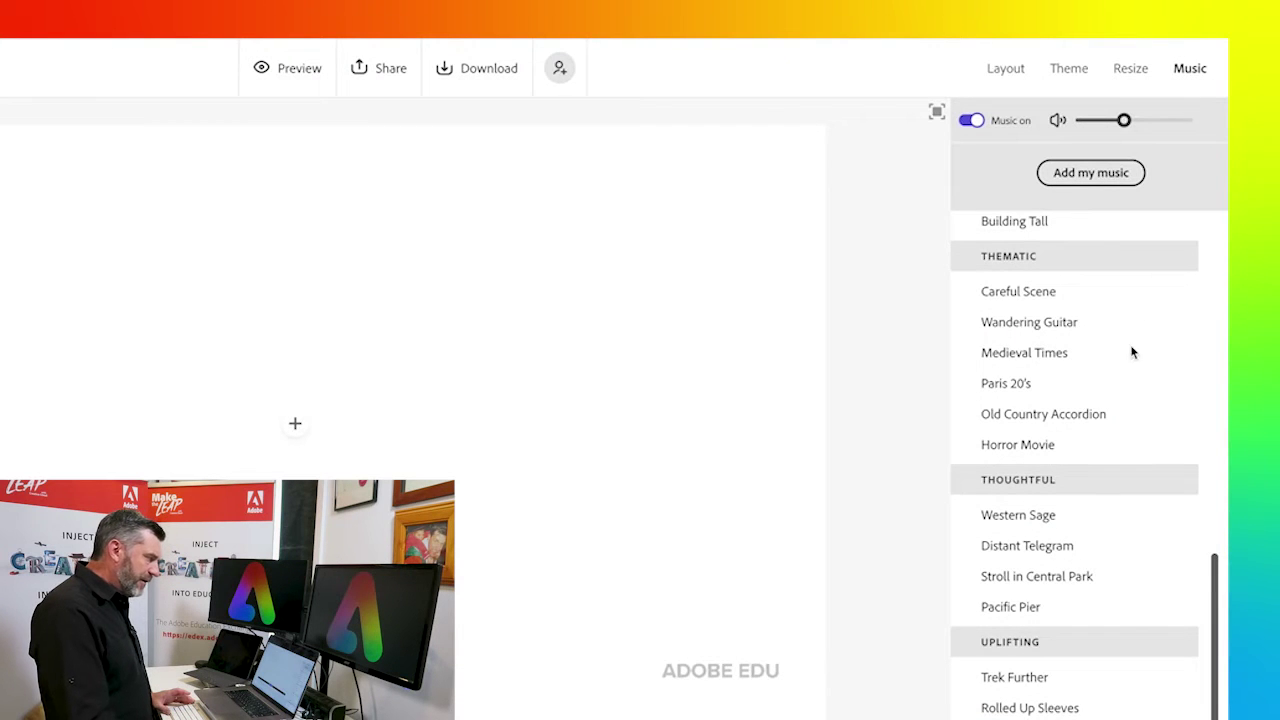
scroll(1127, 402, up, 2)
scroll(1127, 402, up, 5)
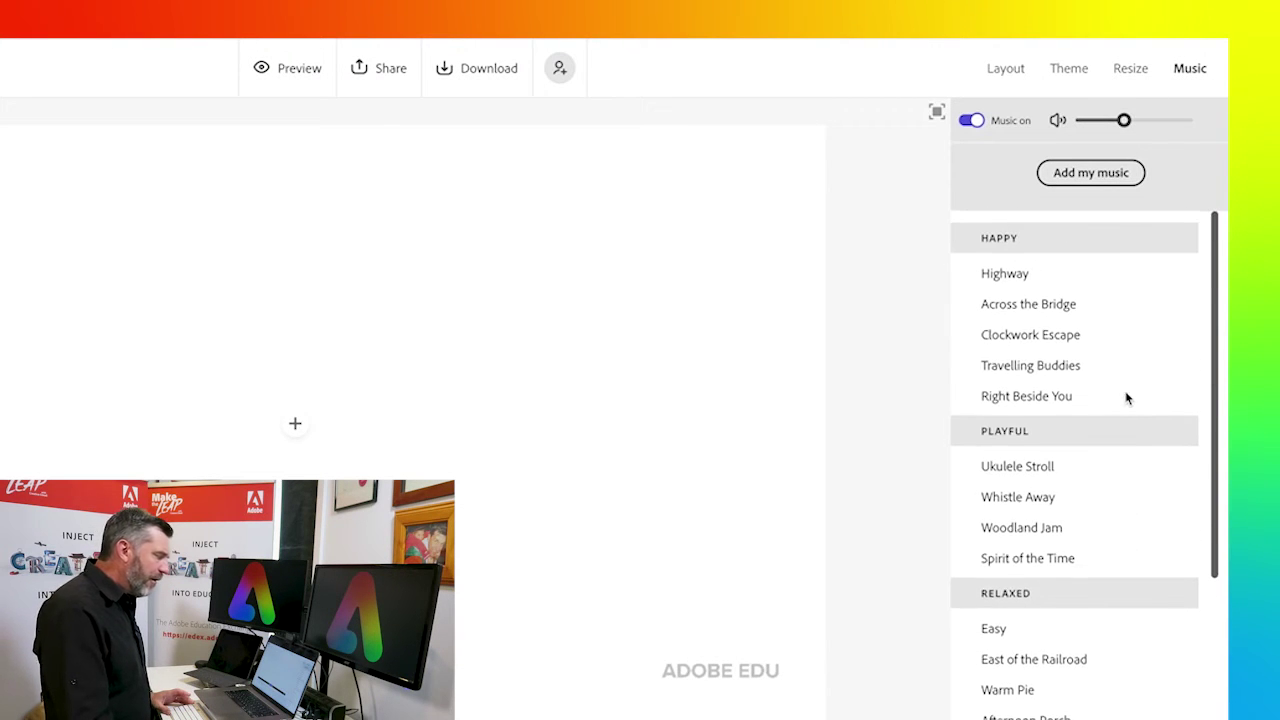
scroll(1127, 399, down, 1)
scroll(1127, 399, down, 2)
scroll(1127, 399, up, 5)
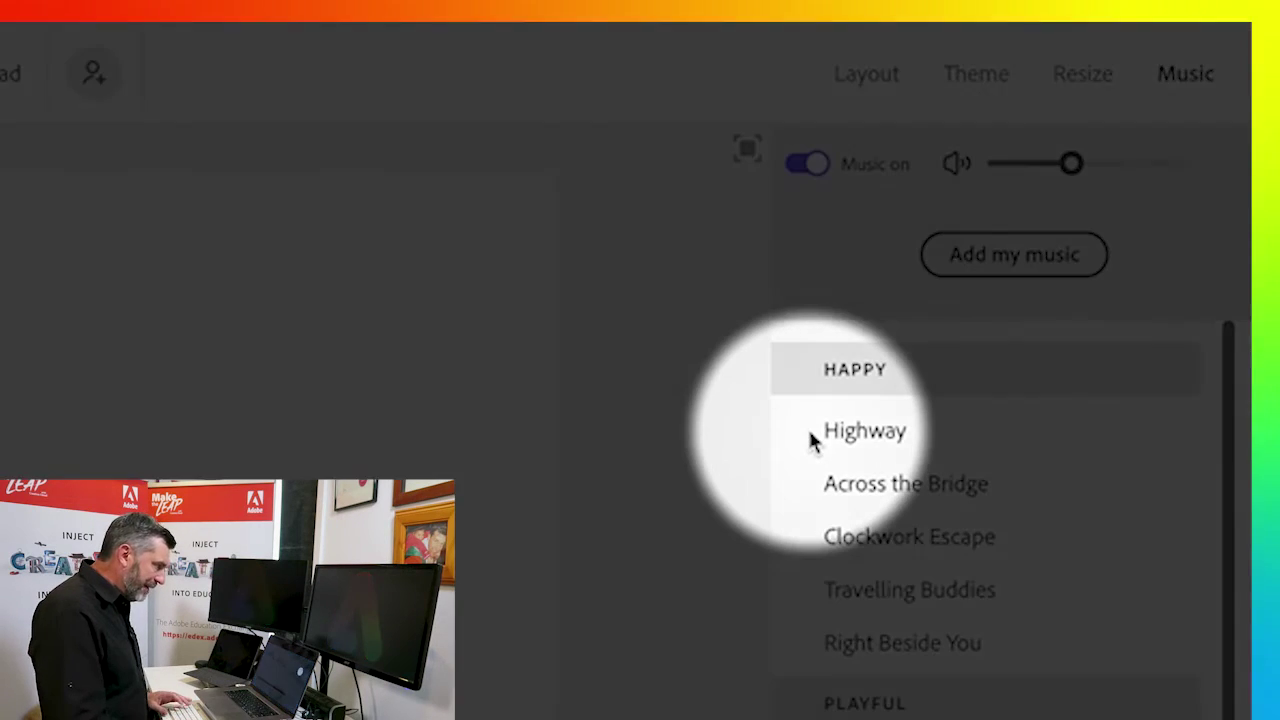
mouse_move(800, 445)
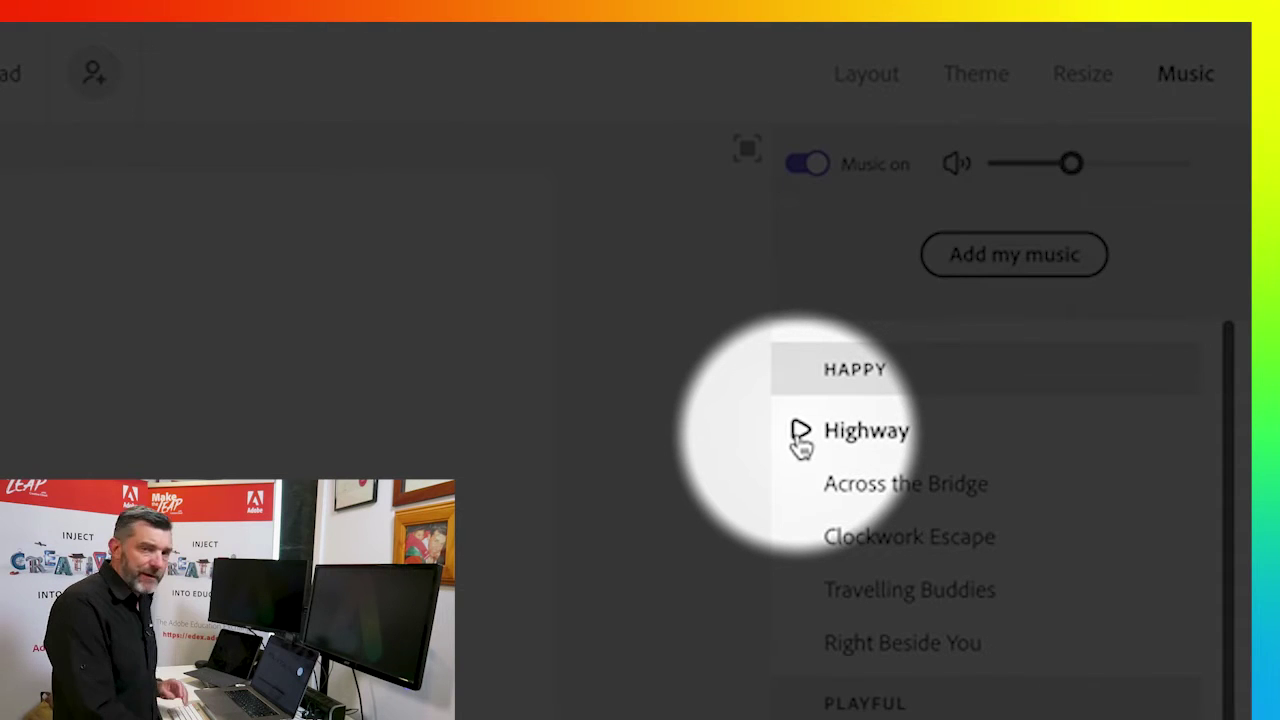
click(801, 438)
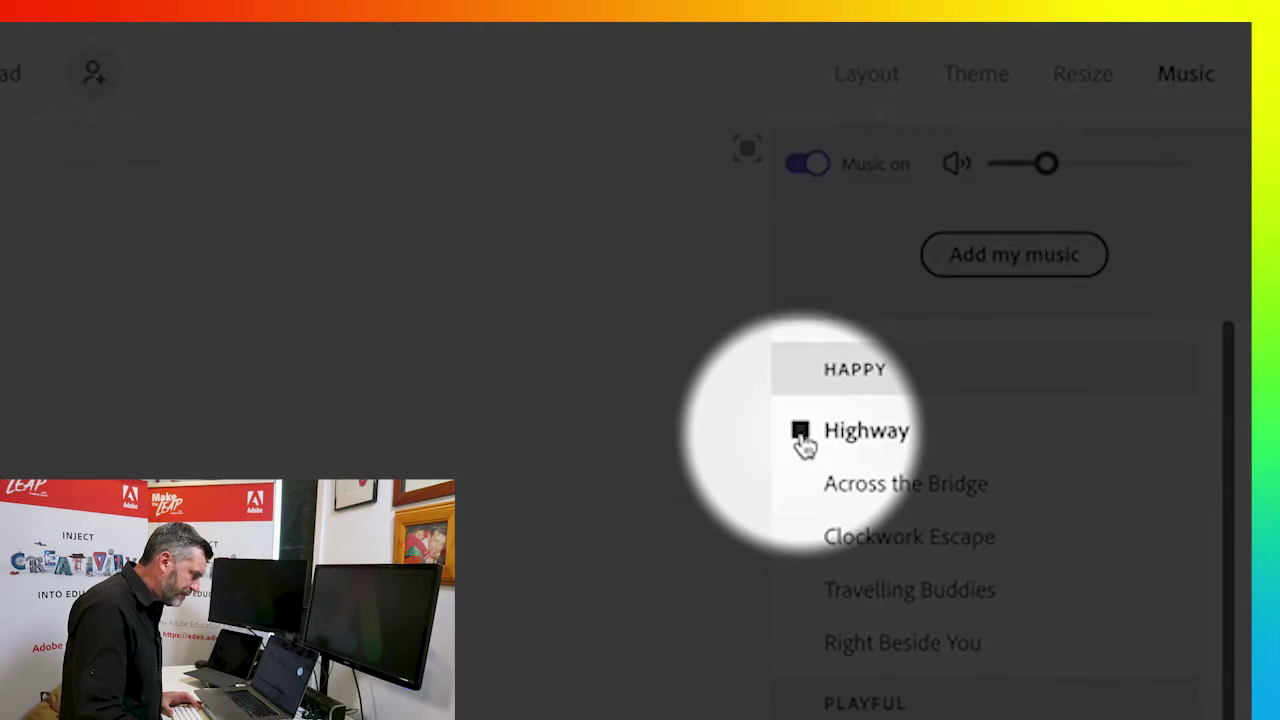
click(802, 488)
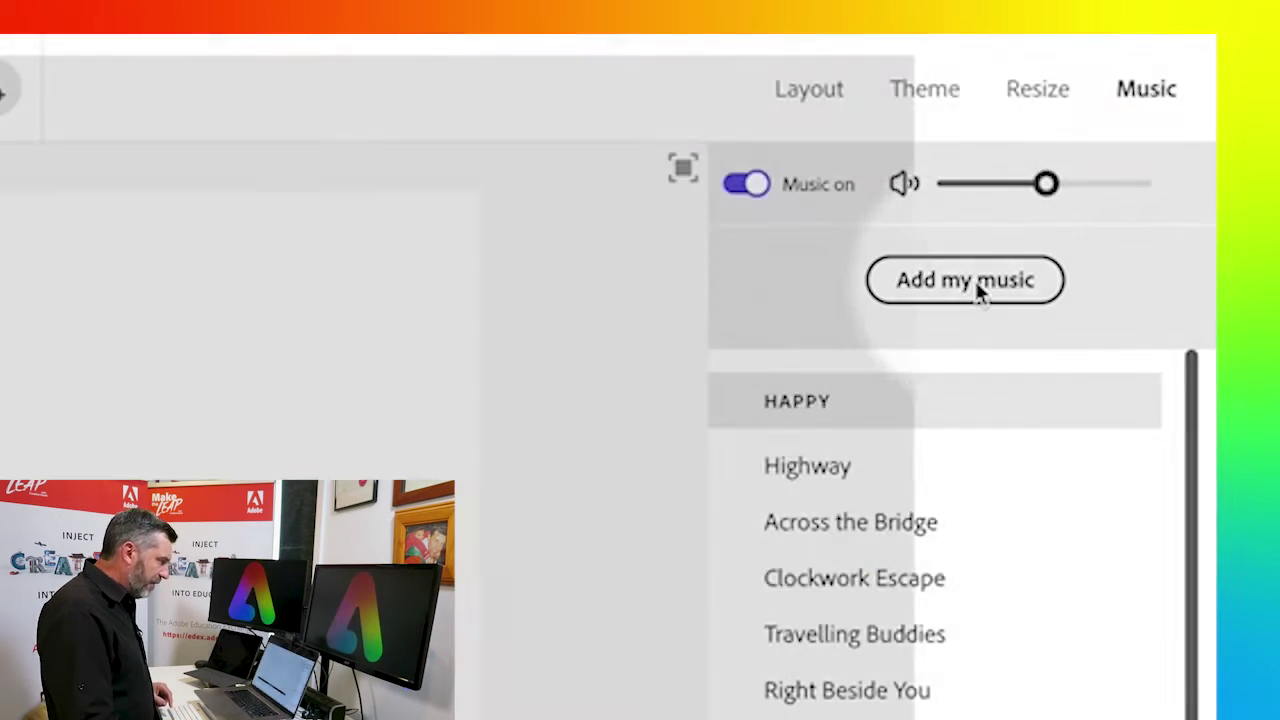
click(976, 284)
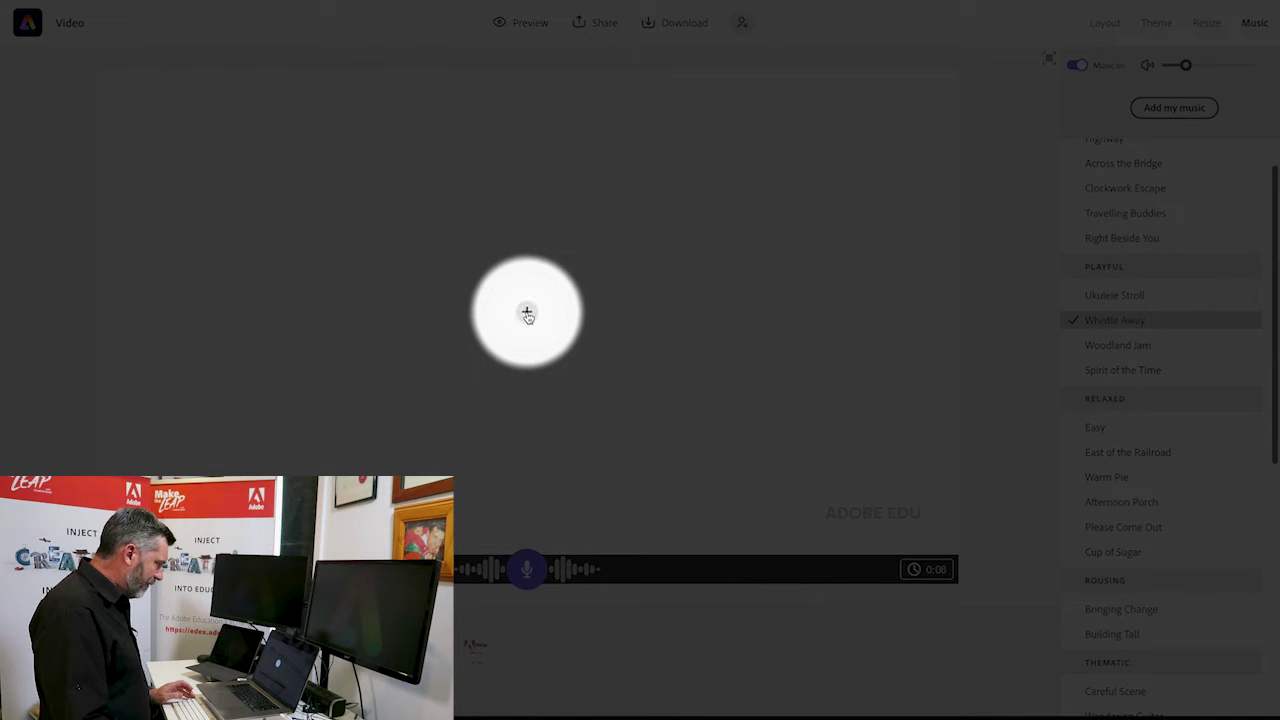
Add the text "Video making options from Adobe" to the first slide and reduce its size to fit one line
click(527, 315)
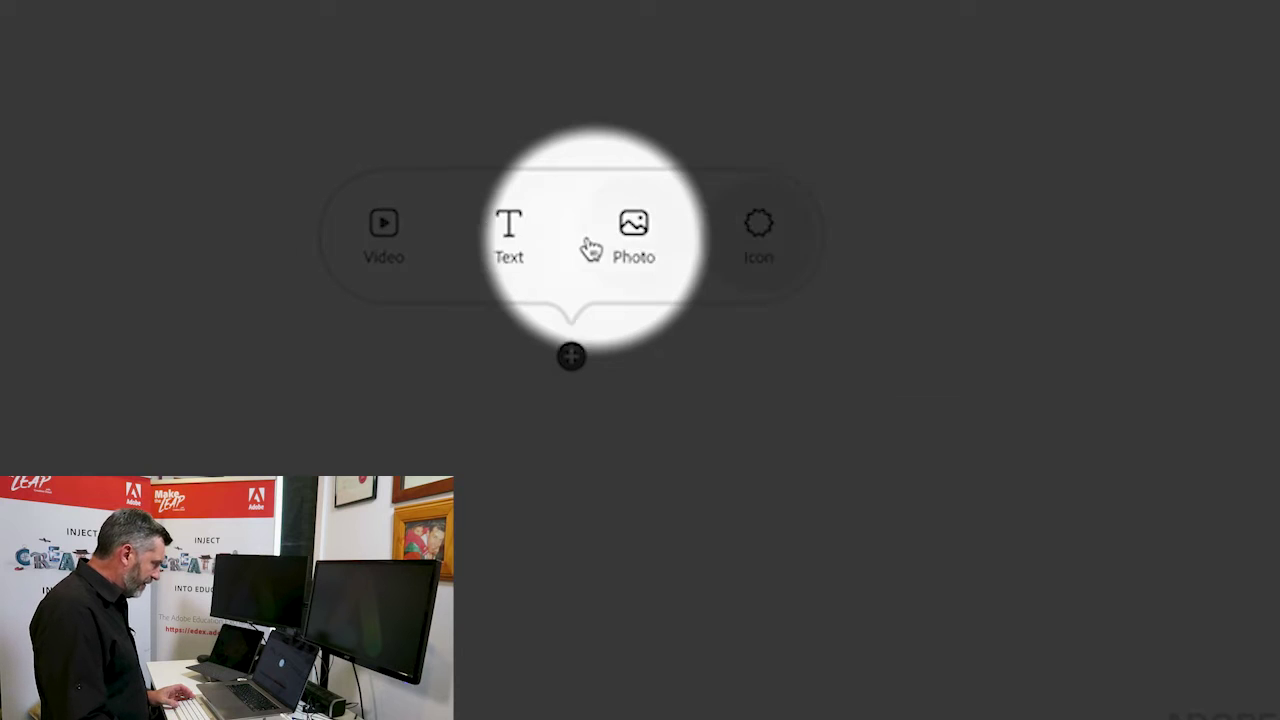
click(508, 245)
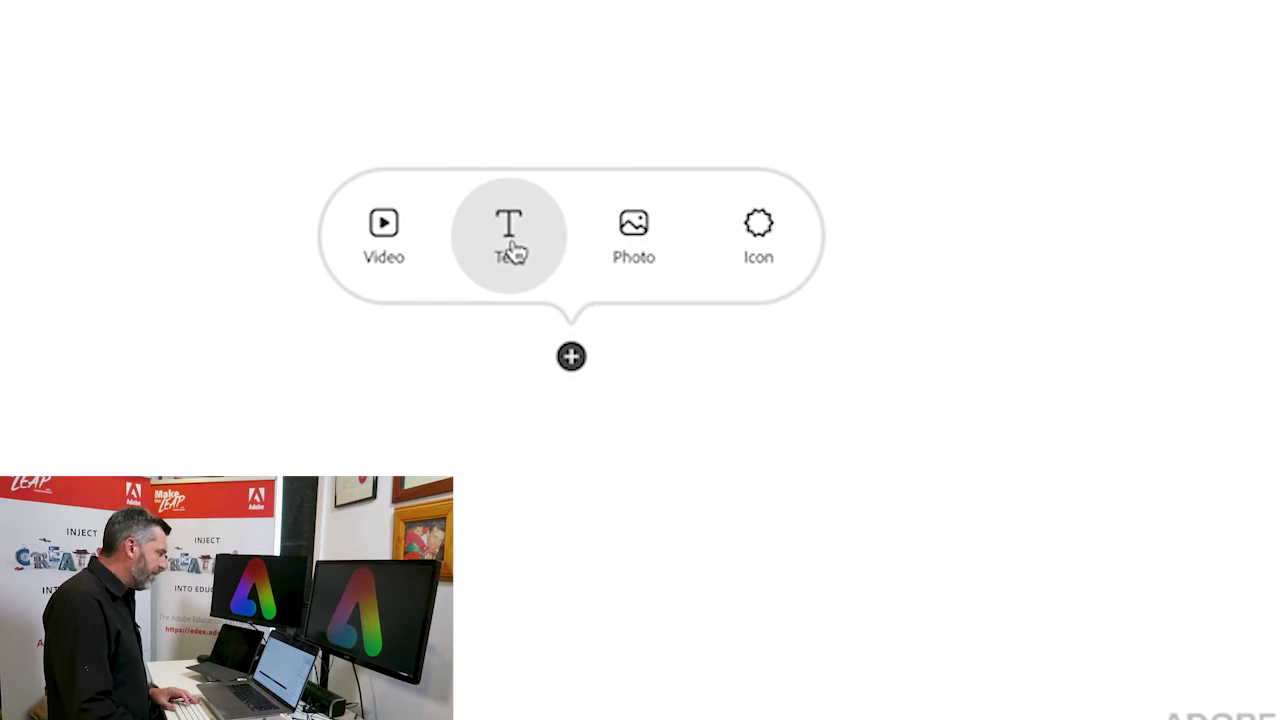
click(516, 250)
text(Video op)
key(BackSpace)
key(BackSpace)
text(making ot)
key(BackSpace)
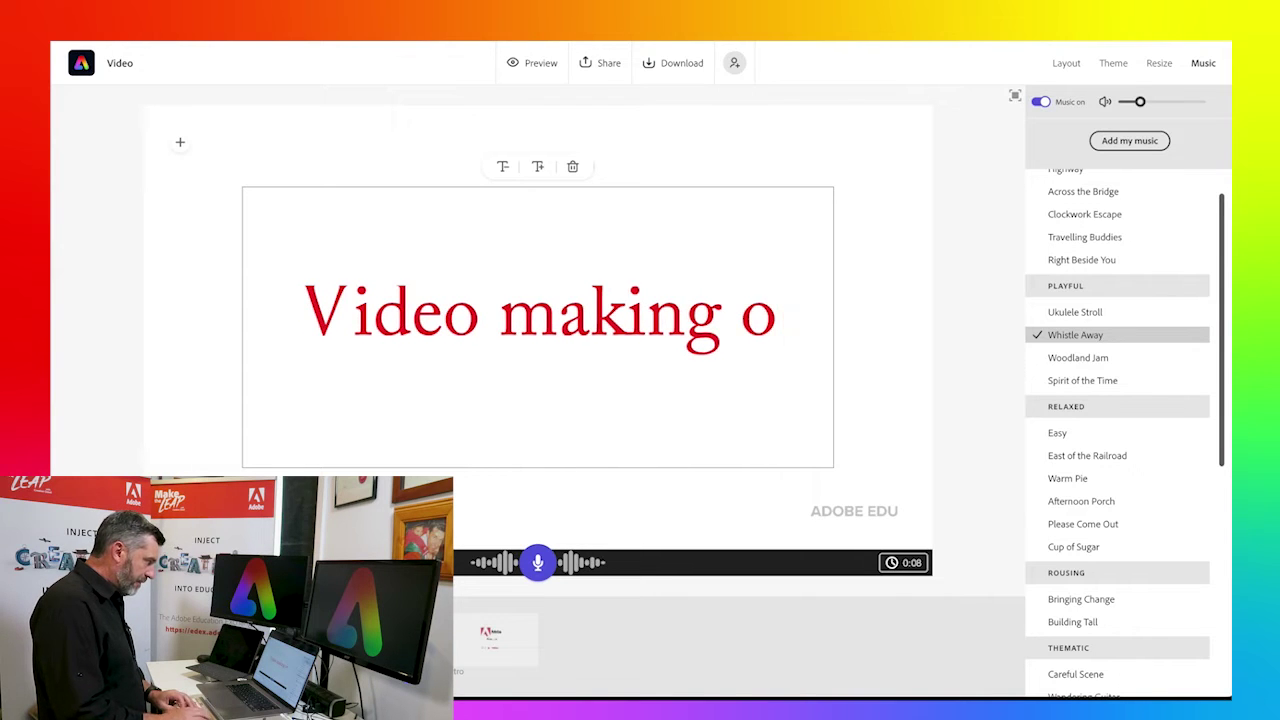
text(ptions from )
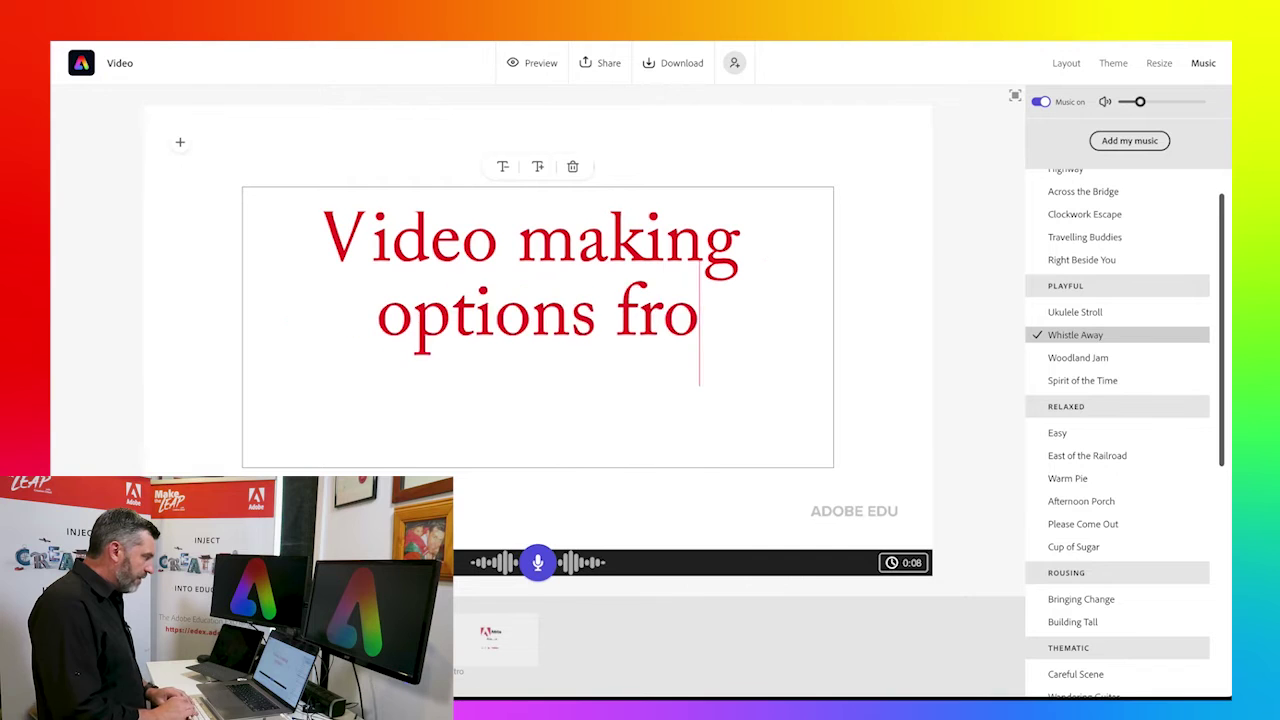
text(Adobe)
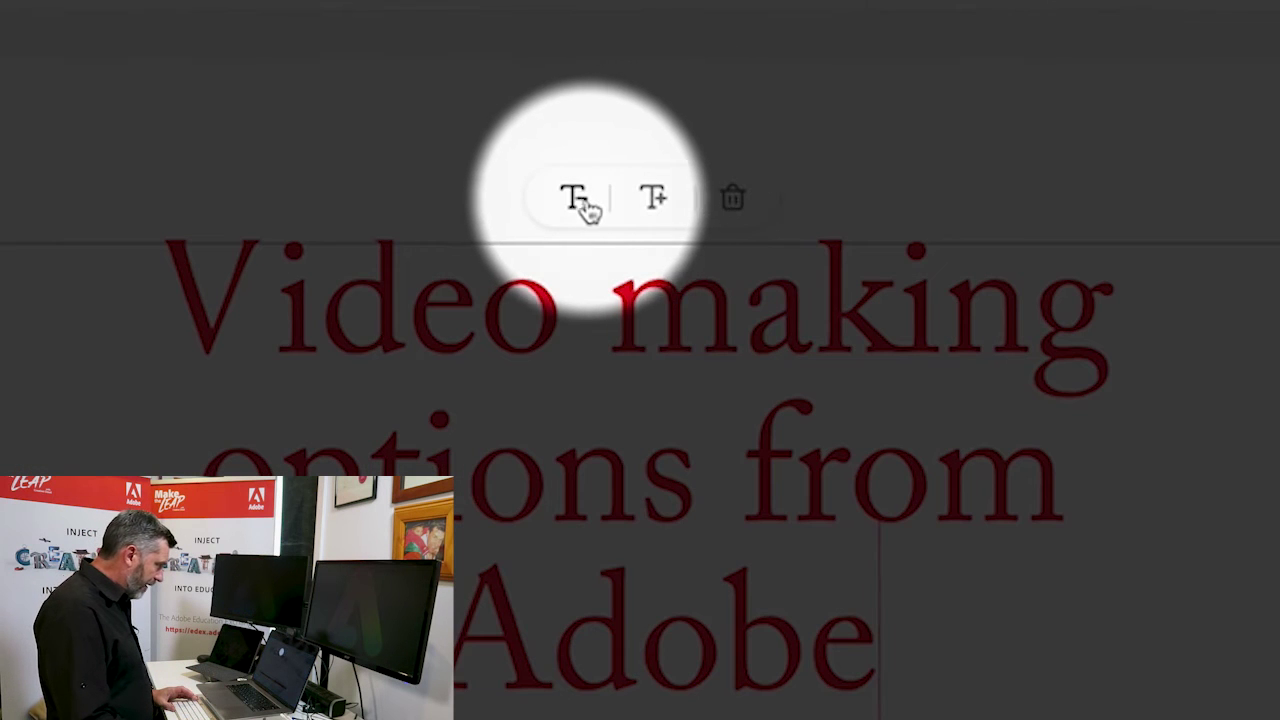
click(580, 205)
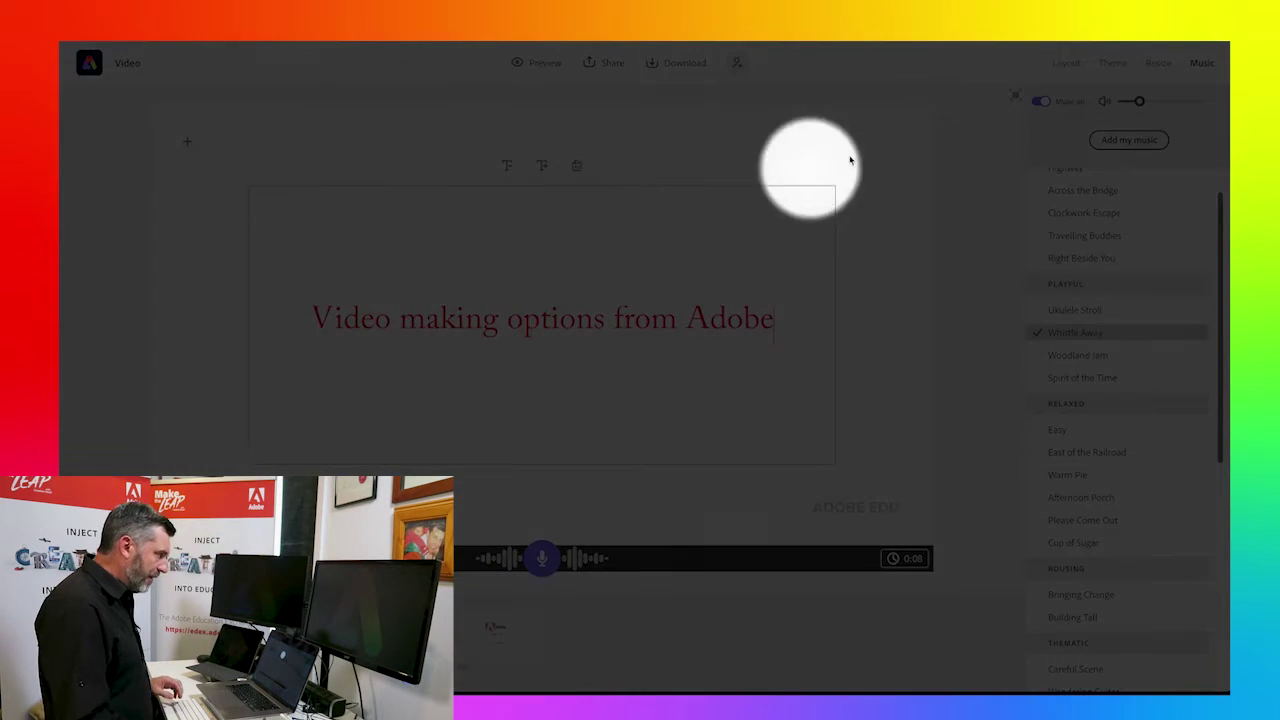
Apply the Tidal theme to the video, try its green and orange colour variants, and choose the red one
click(1007, 100)
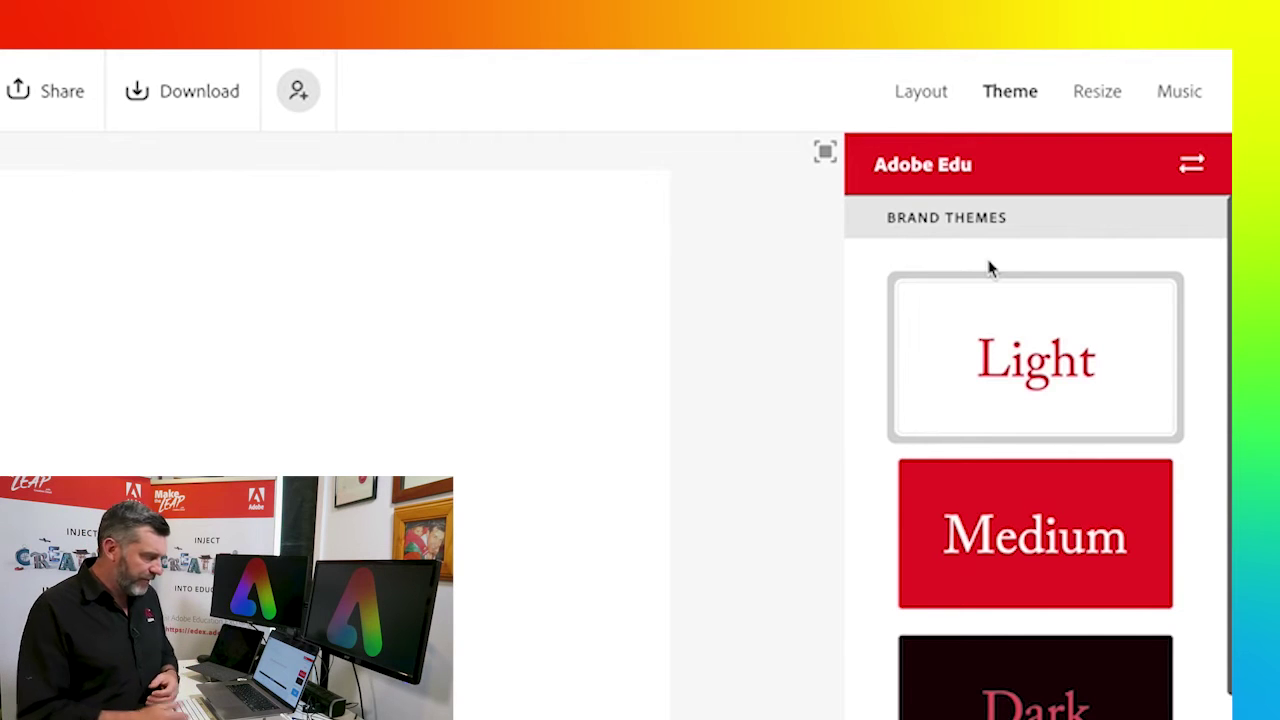
scroll(1051, 691, down, 6)
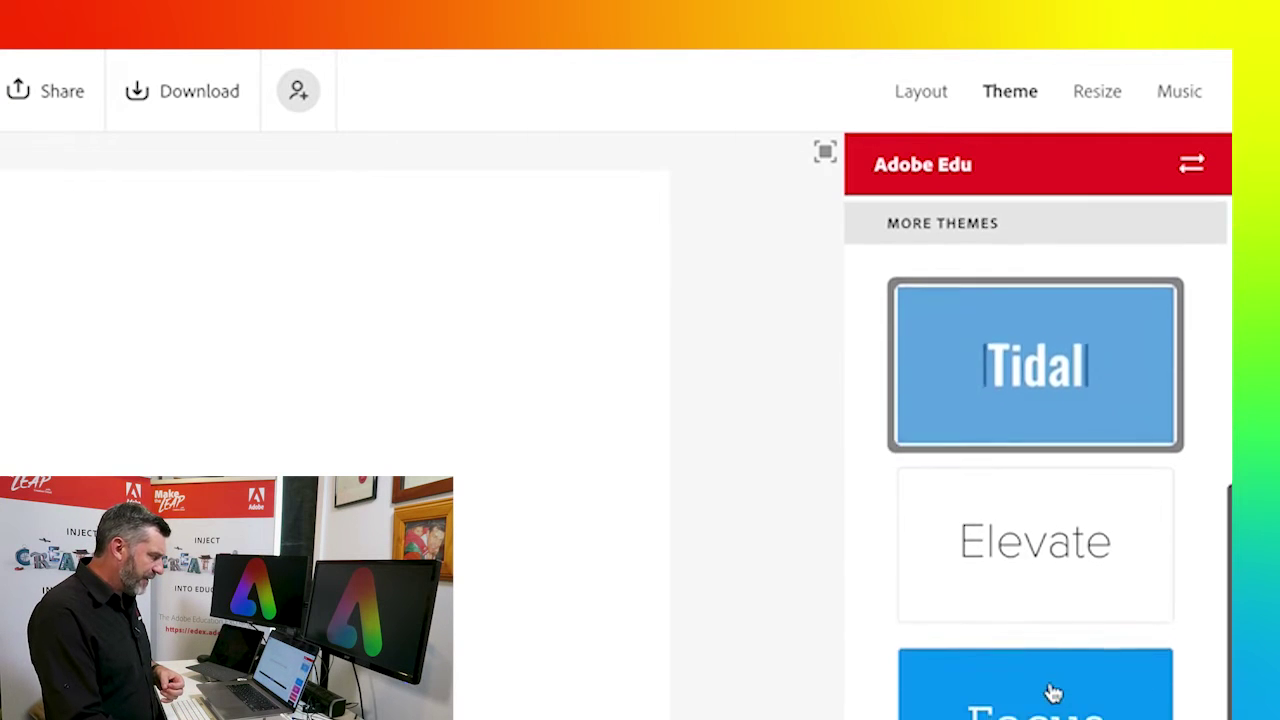
scroll(1053, 692, down, 6)
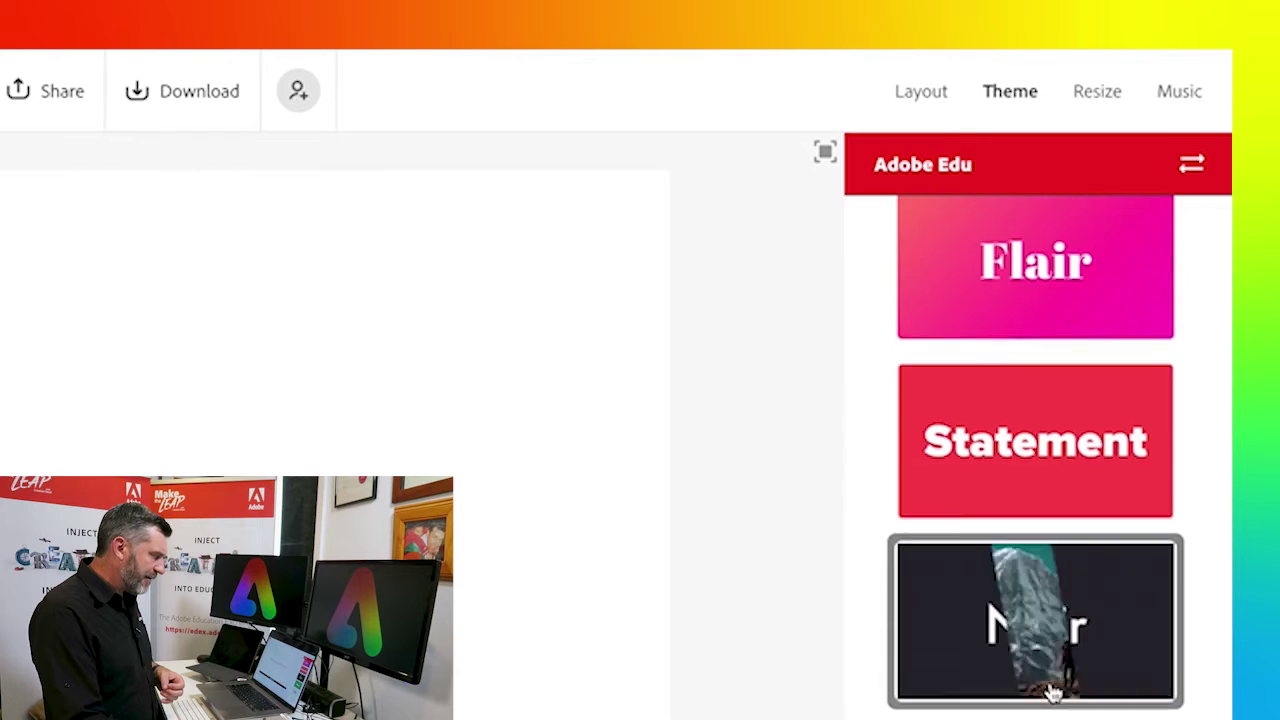
scroll(1050, 691, up, 6)
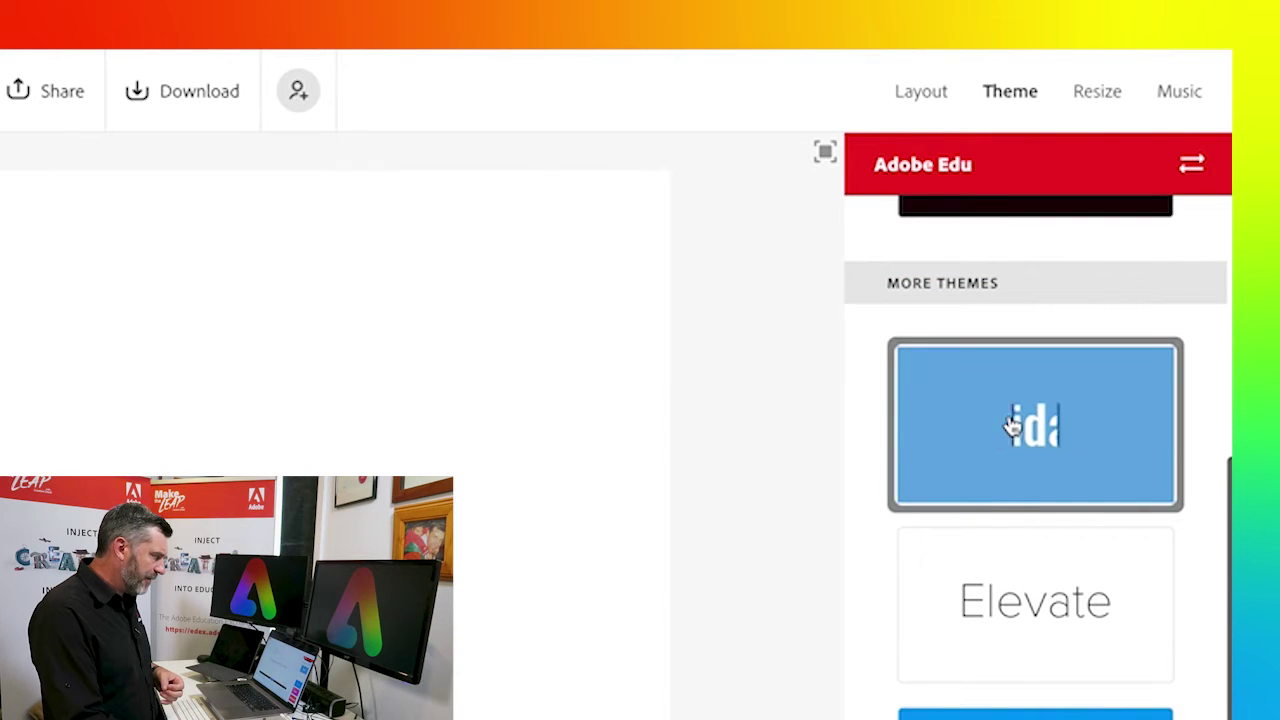
click(1012, 427)
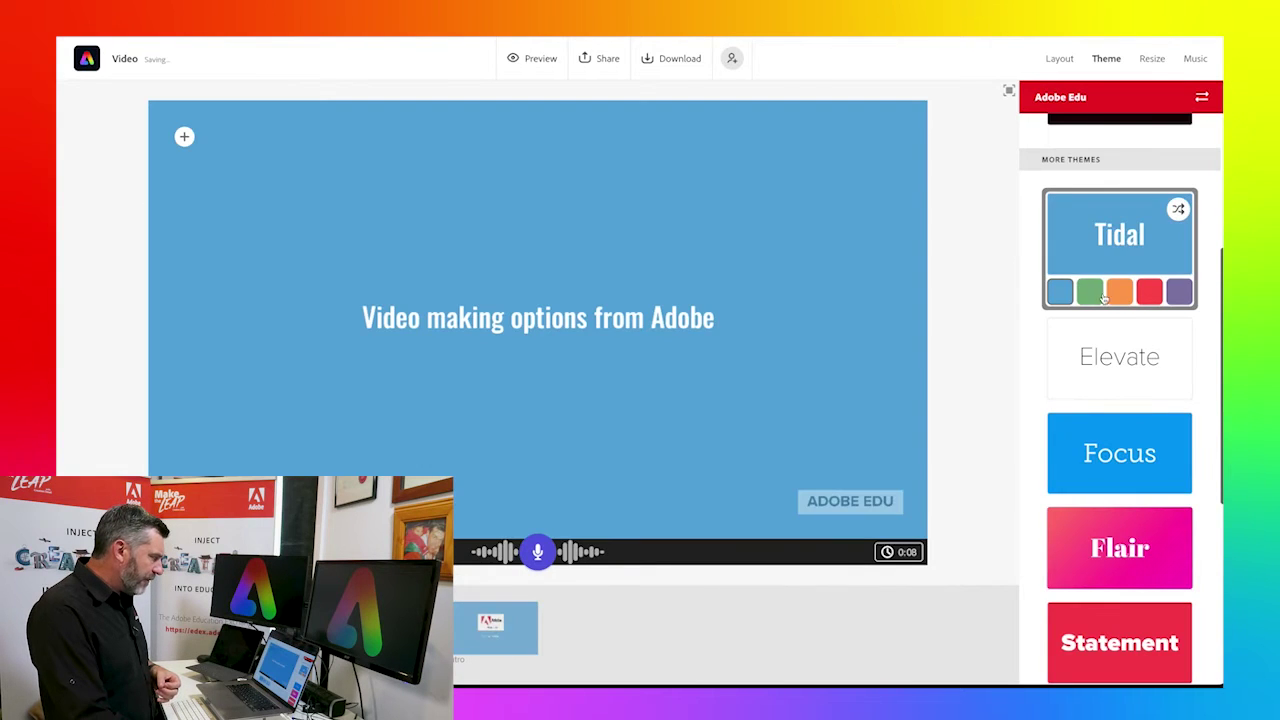
click(1090, 301)
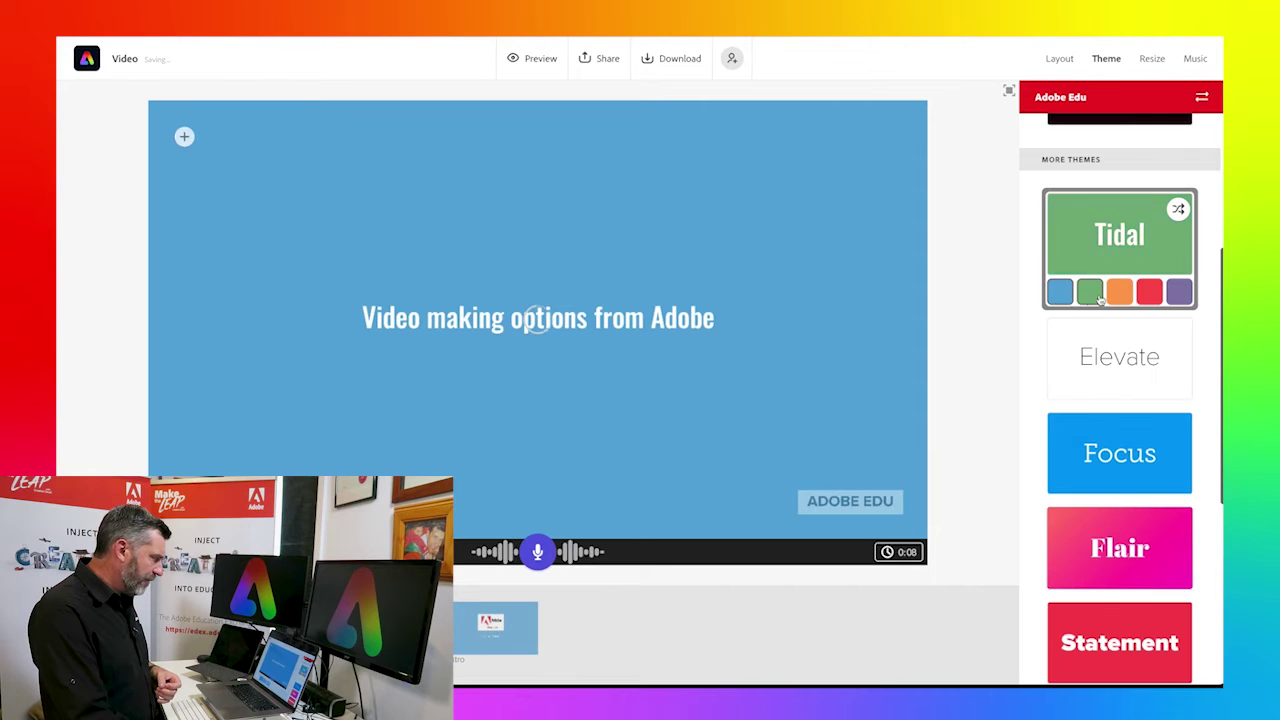
click(1120, 299)
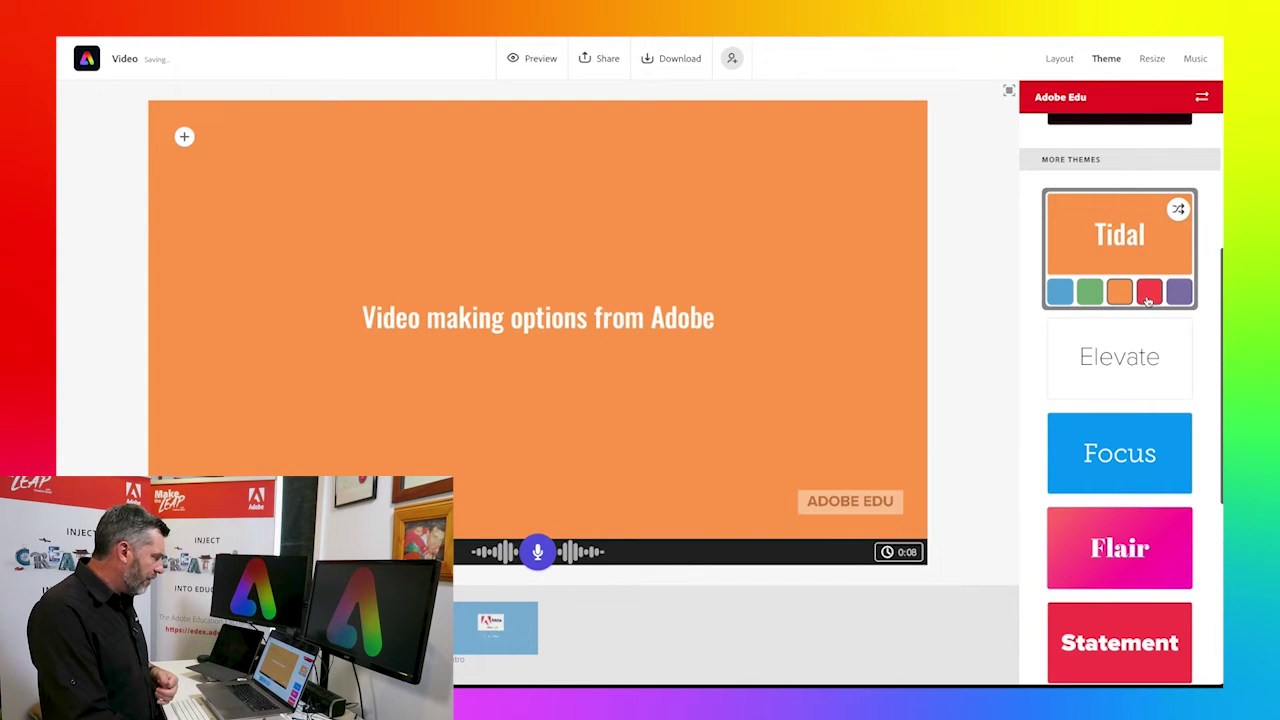
click(1149, 296)
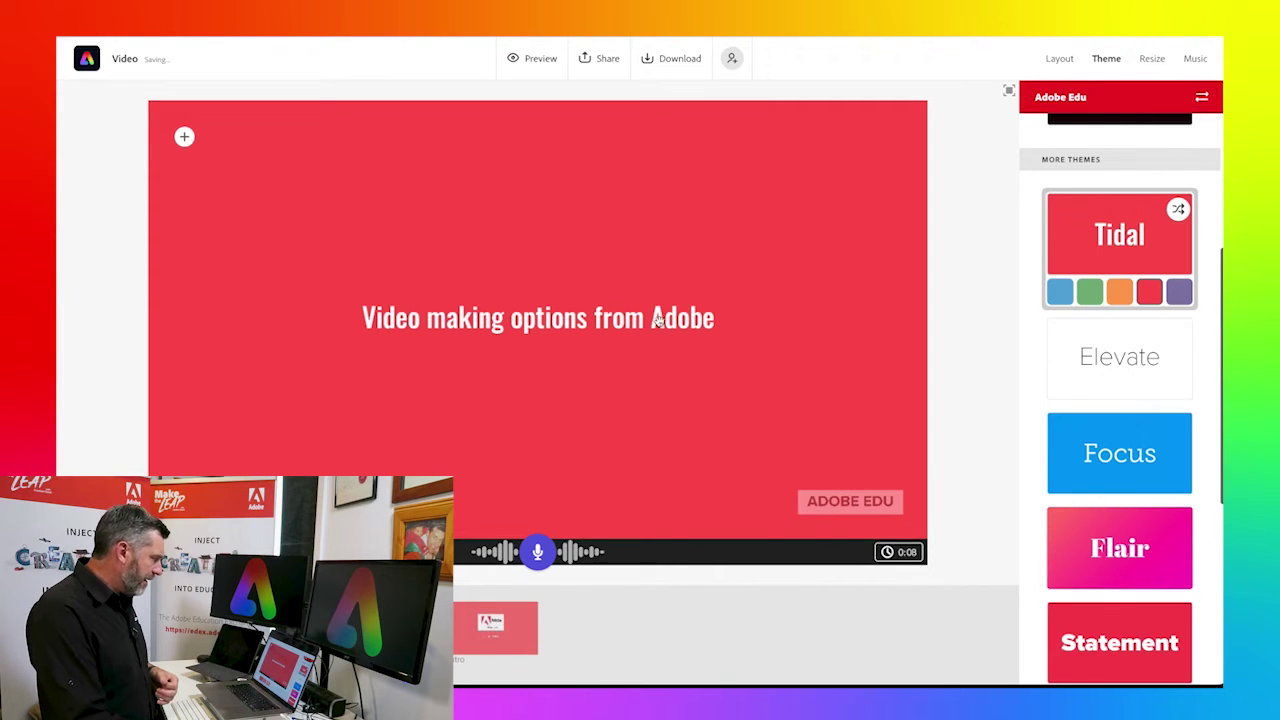
Enlarge the title text on the red slide and play the slide back
click(574, 185)
click(537, 148)
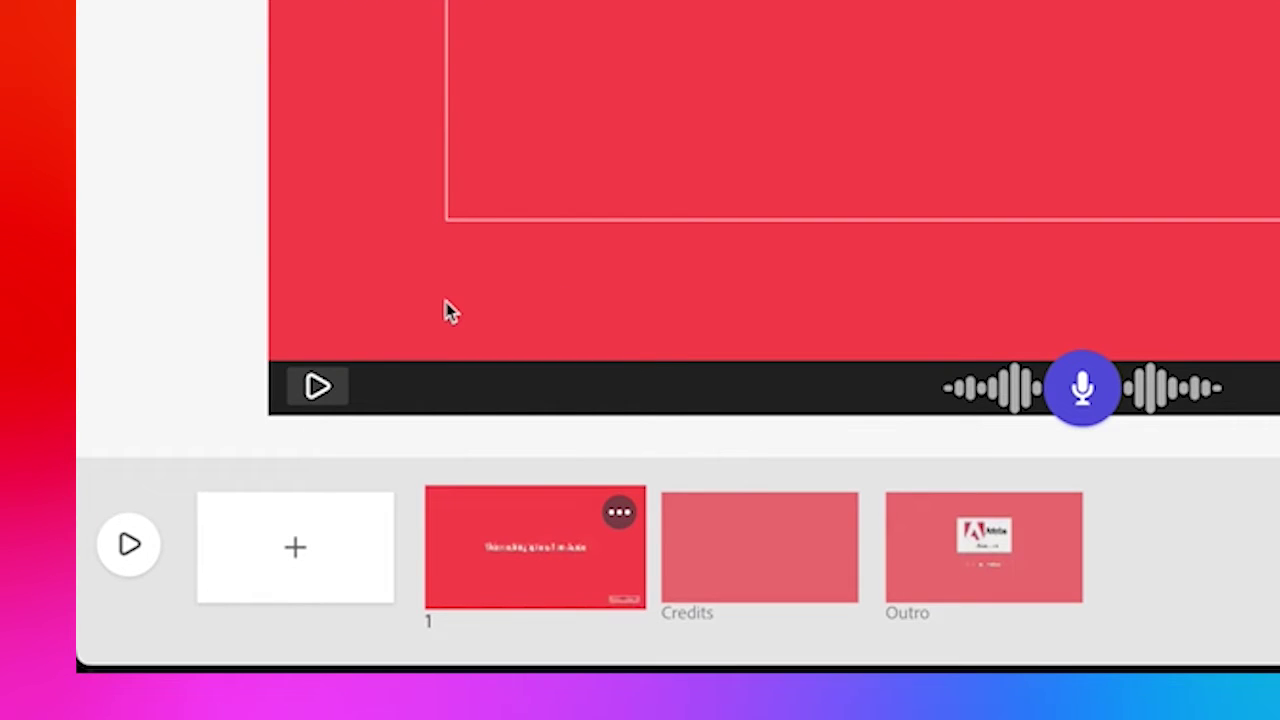
click(322, 390)
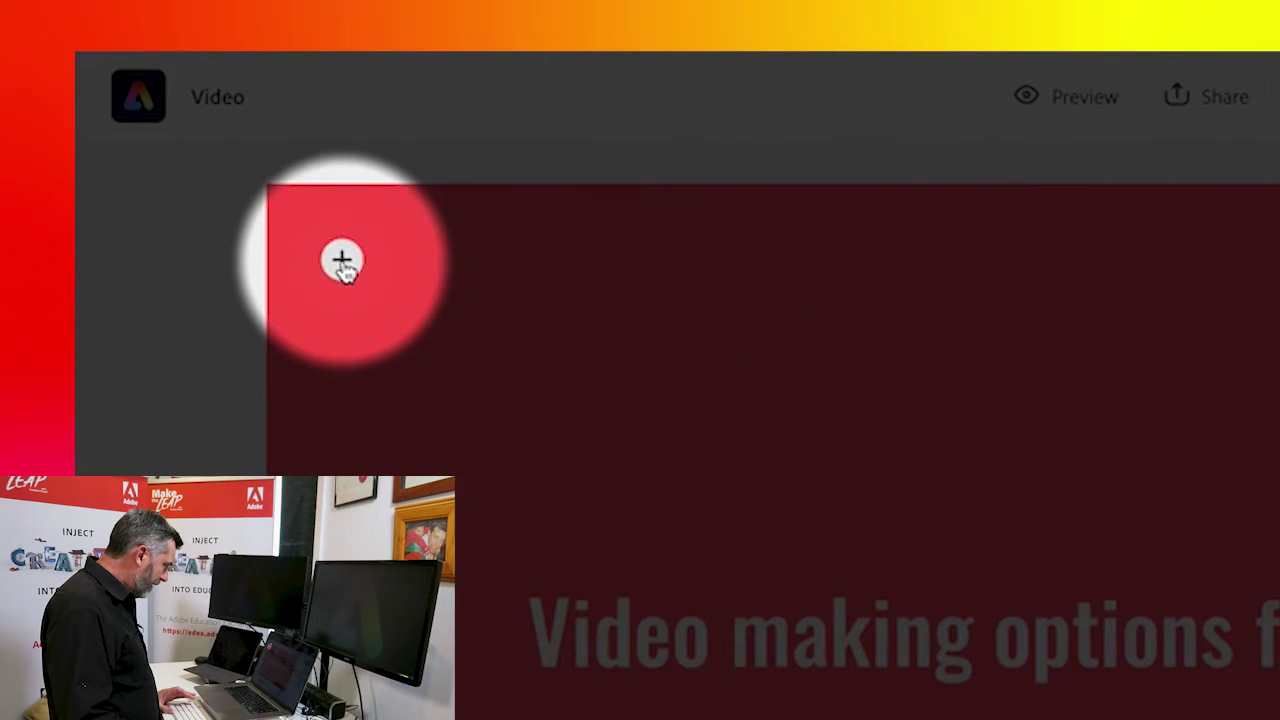
Search the stock photos for "video" and set the photo of hands framing a play screen as the title slide's background
click(342, 262)
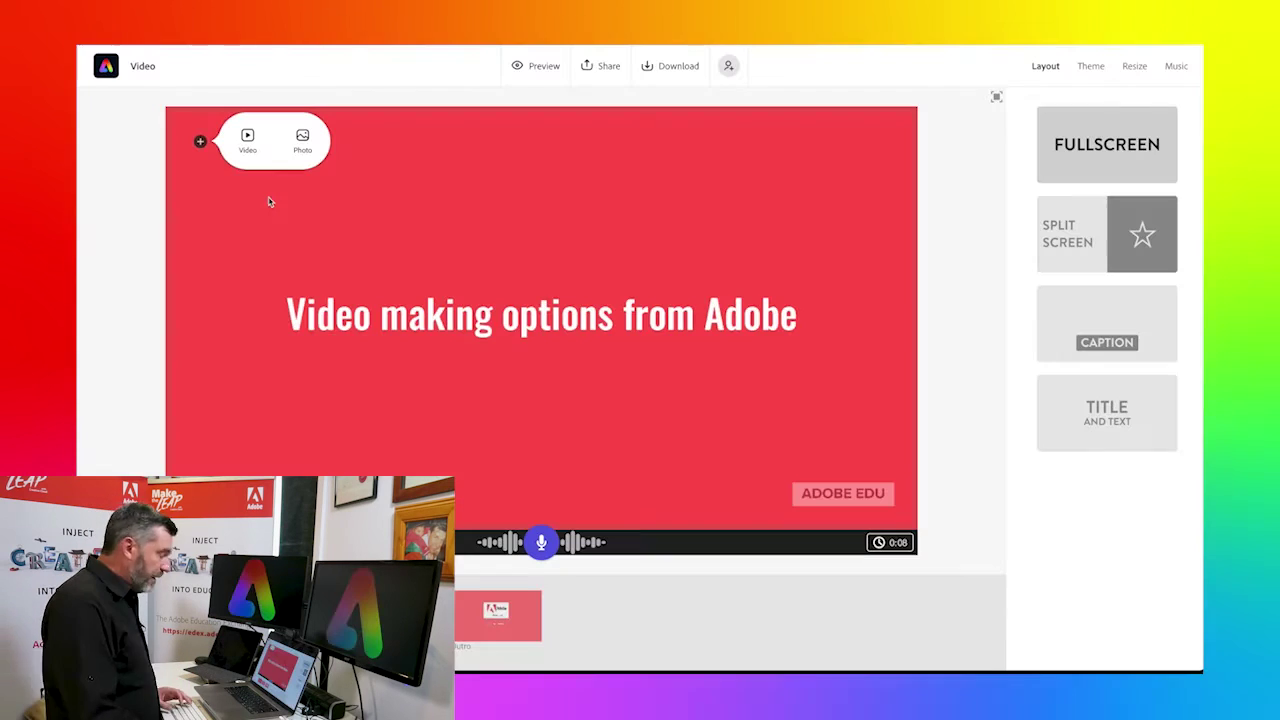
click(302, 138)
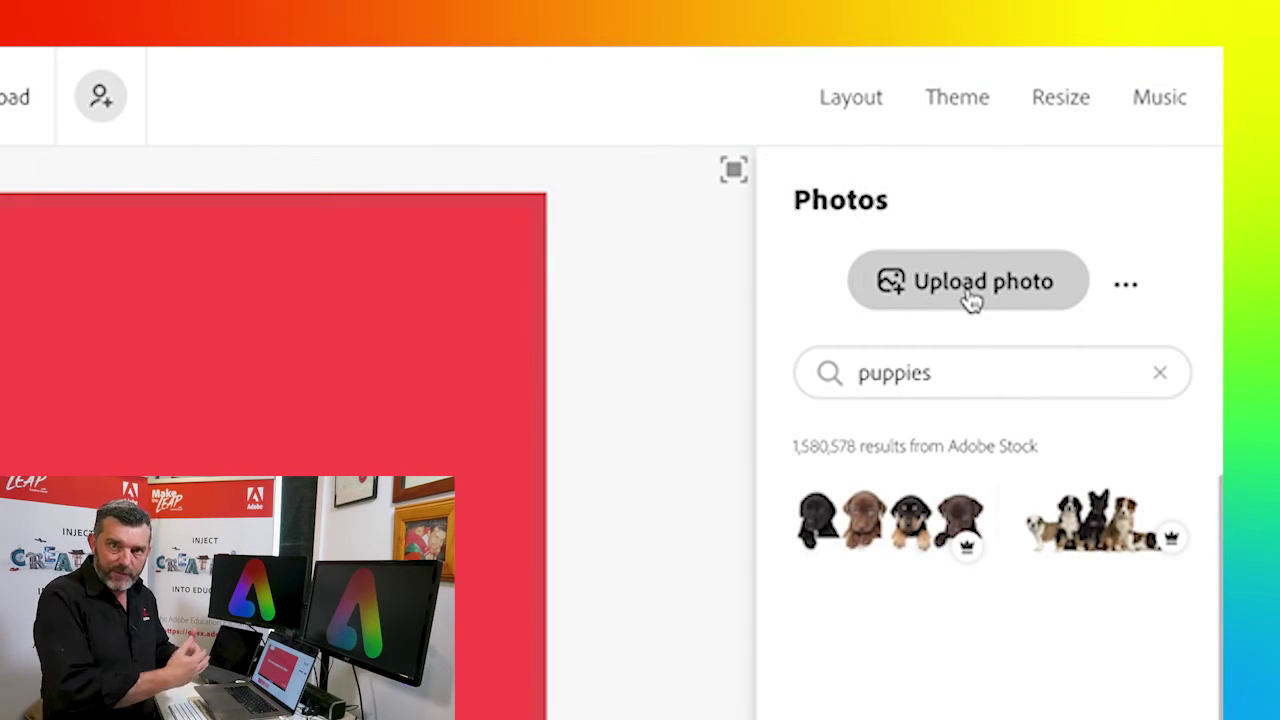
click(921, 372)
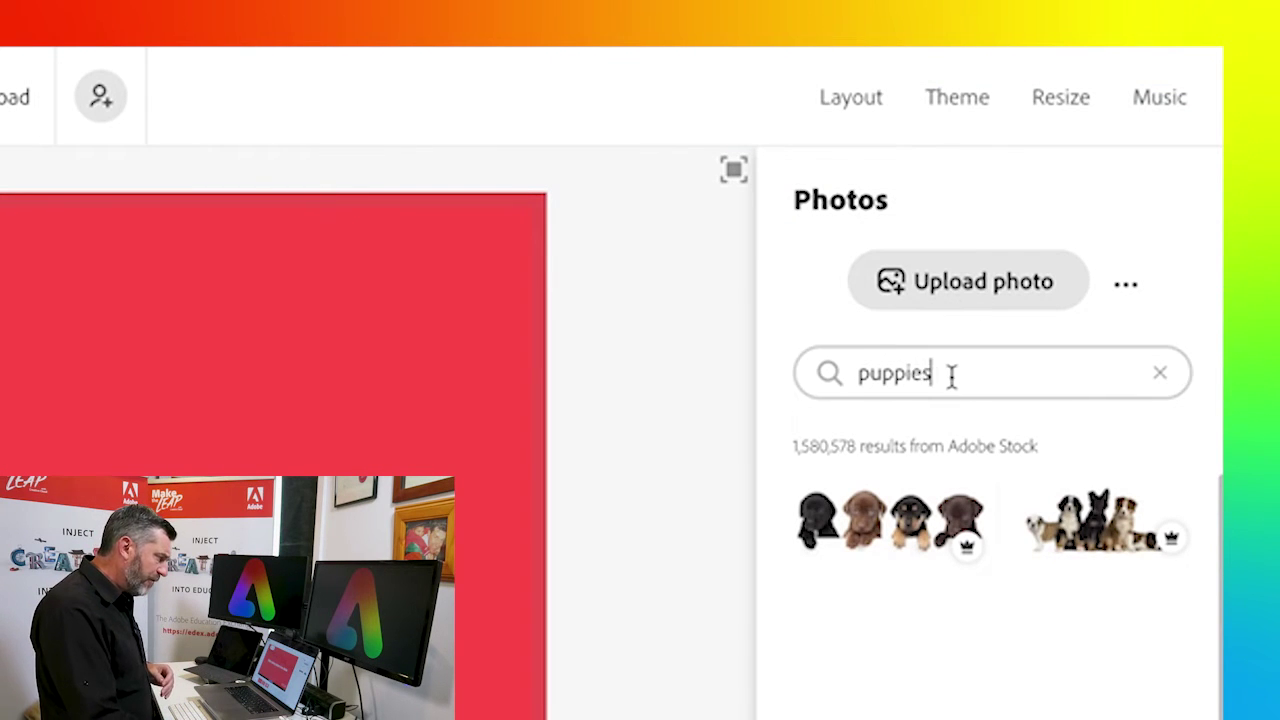
drag(951, 375, 829, 380)
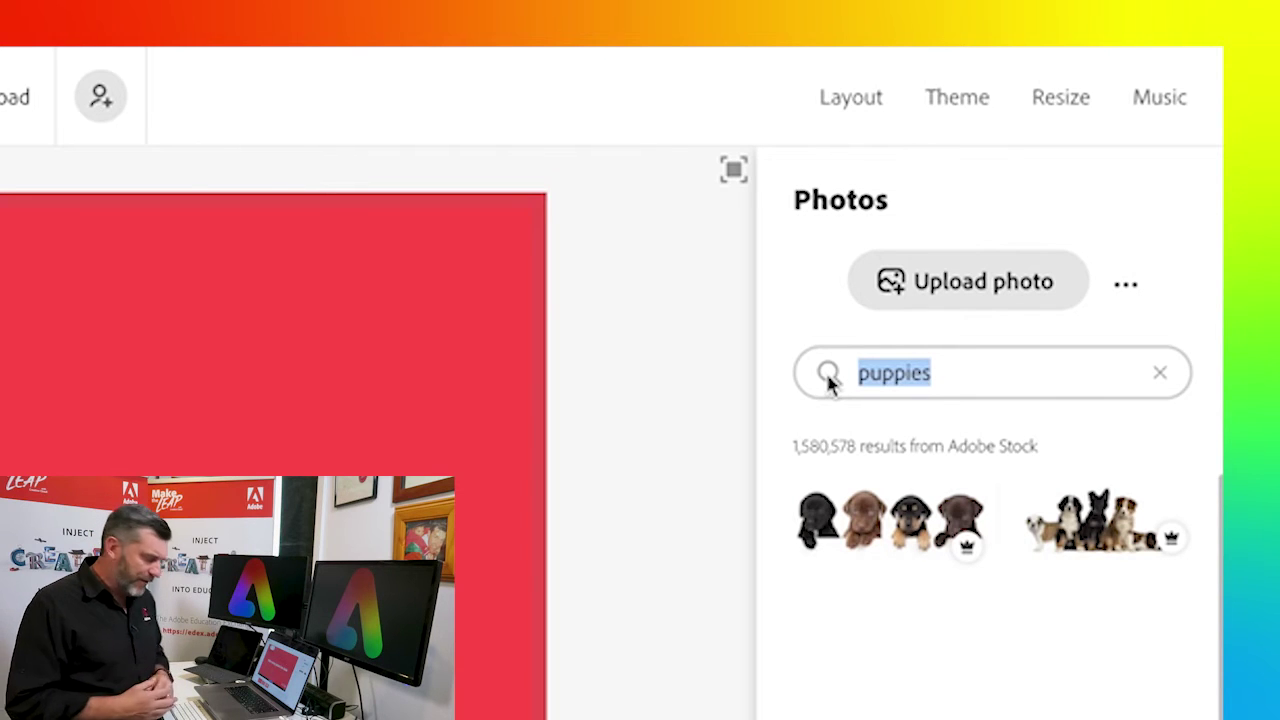
text(video)
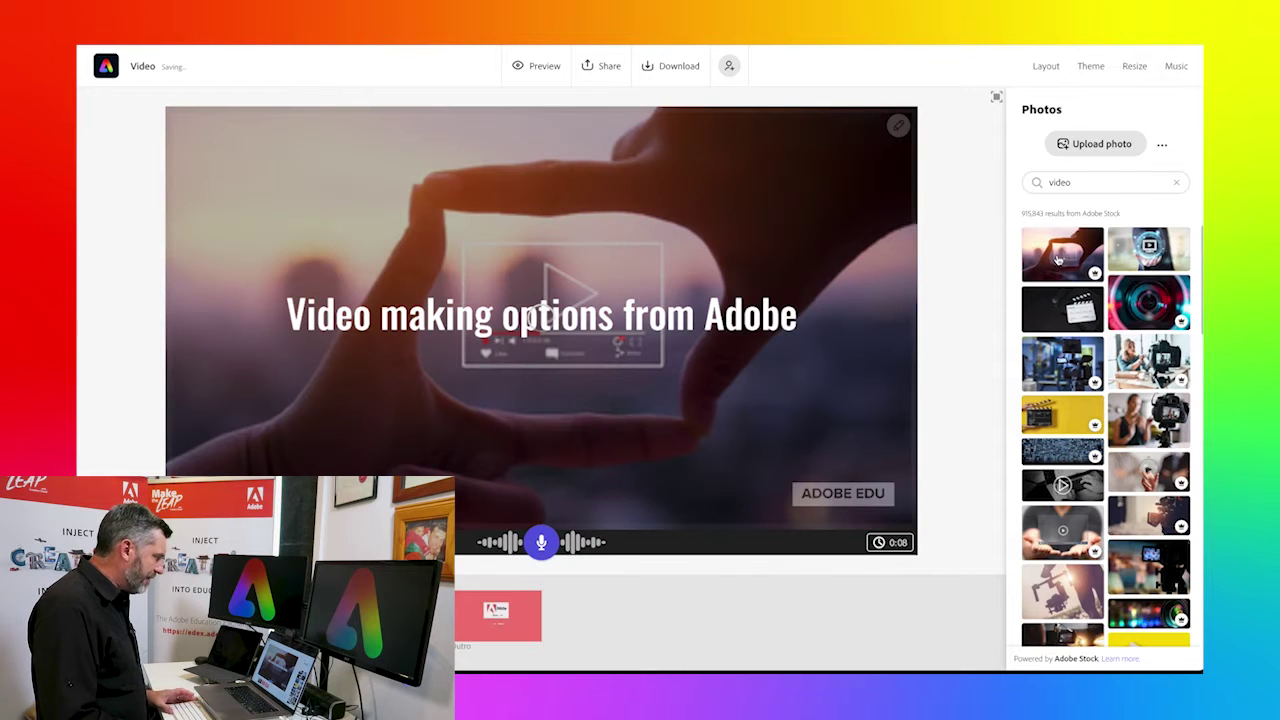
Shrink the background photo on the title slide so a wide red border surrounds it on all sides
click(400, 443)
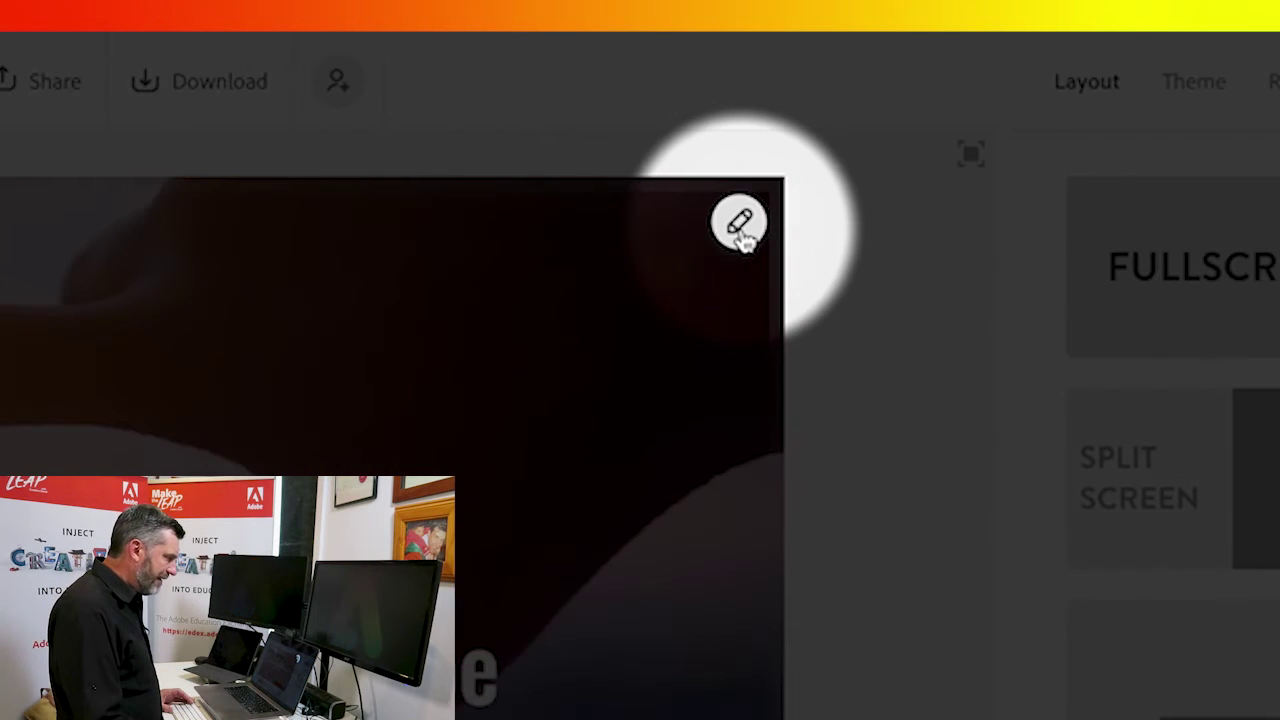
mouse_move(743, 240)
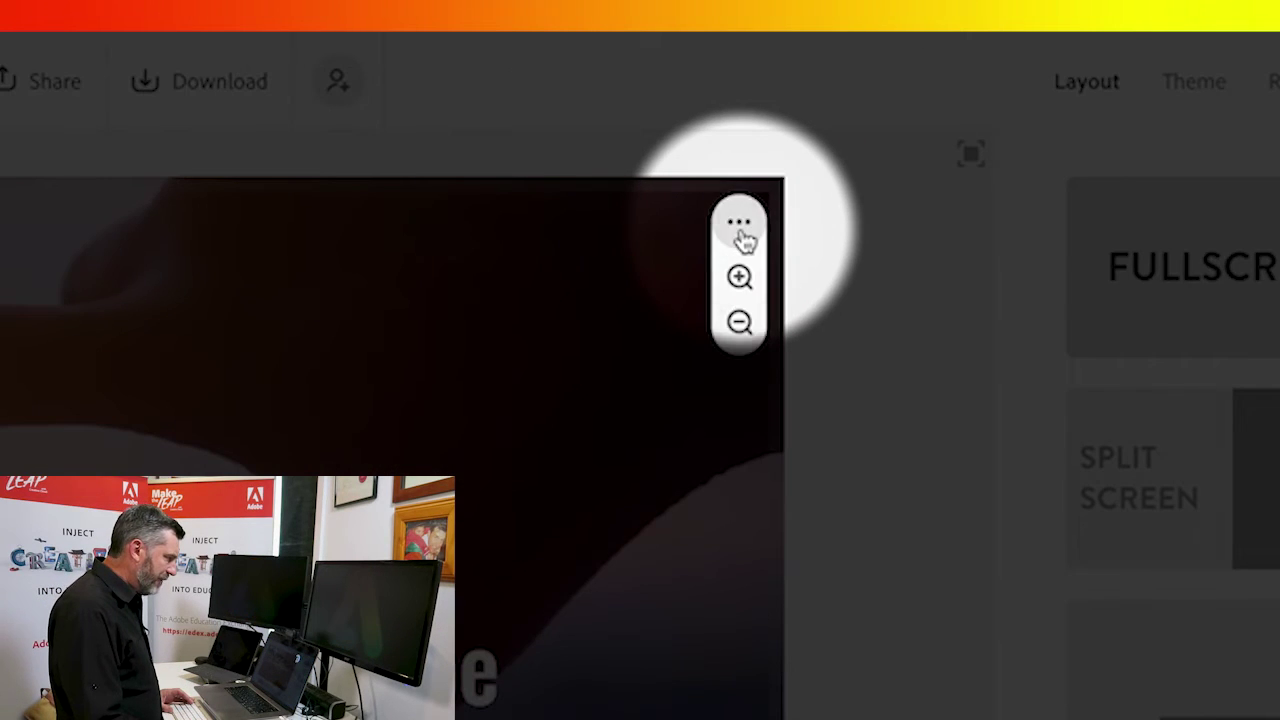
click(741, 322)
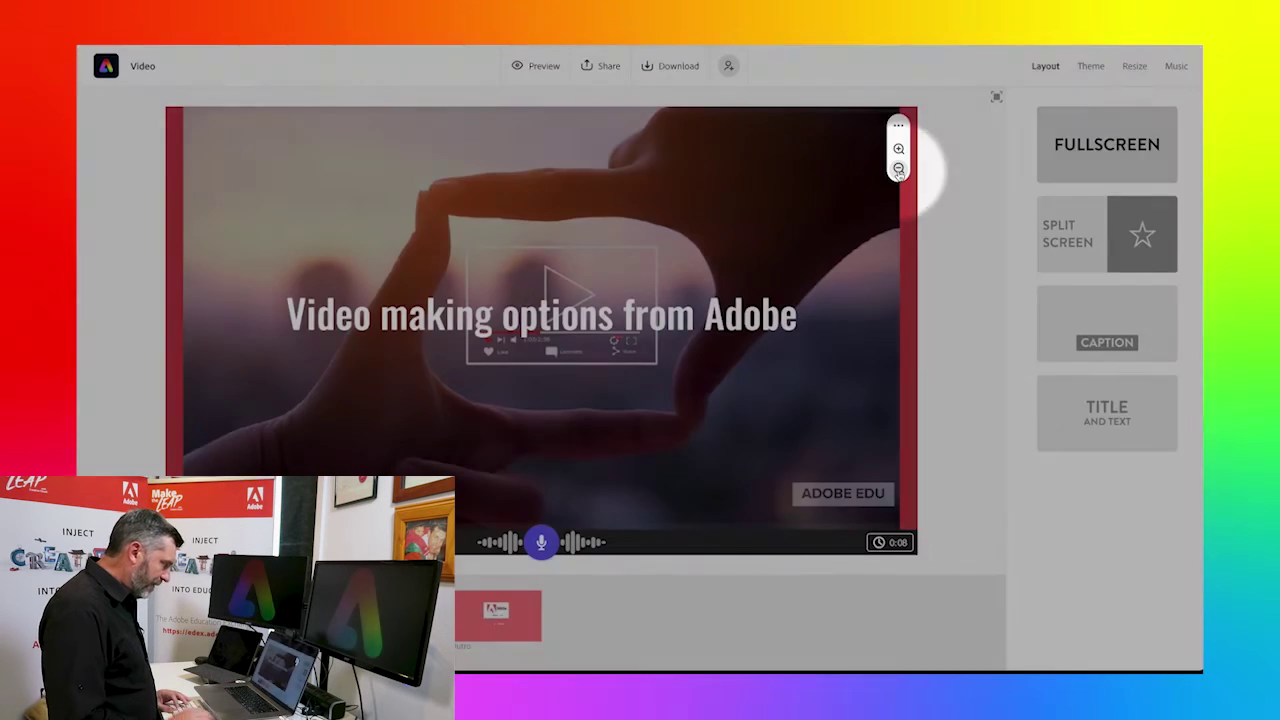
click(898, 170)
click(898, 170)
click(898, 170)
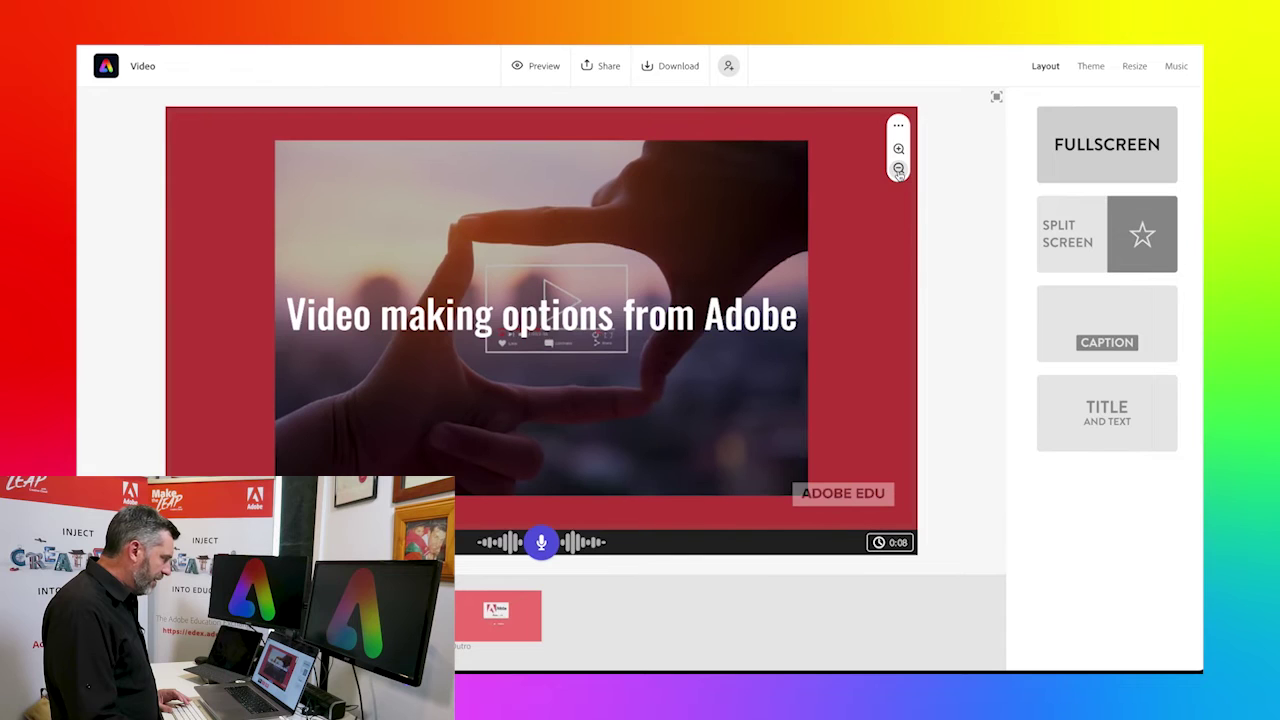
click(898, 170)
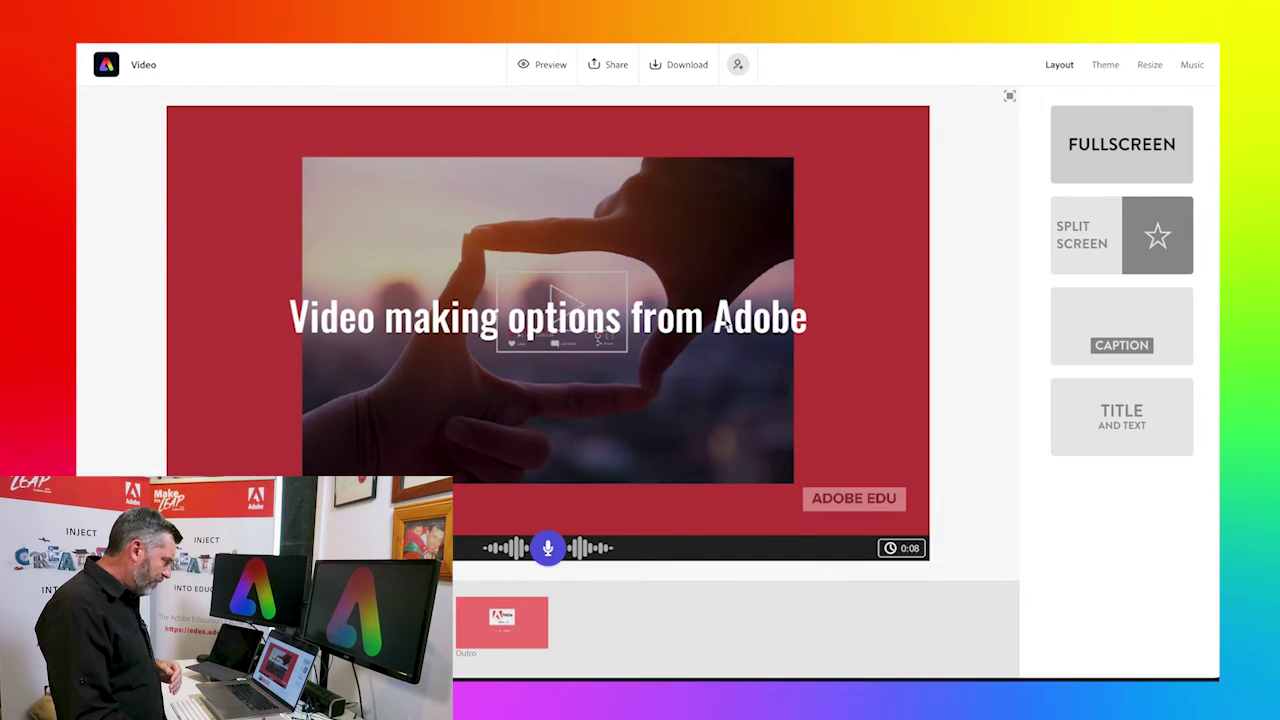
Move the title text down to the slide's lower part and enlarge the background photo, leaving a narrower red border
drag(720, 362, 744, 212)
drag(700, 162, 689, 461)
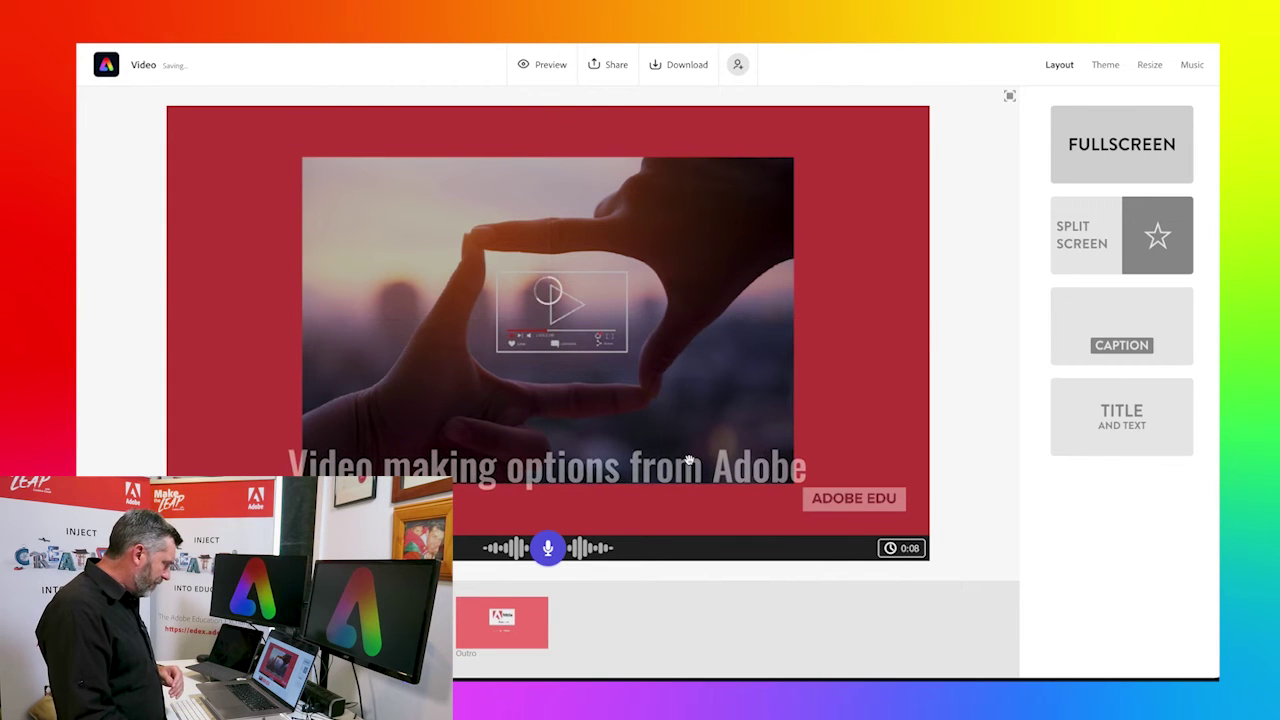
click(715, 393)
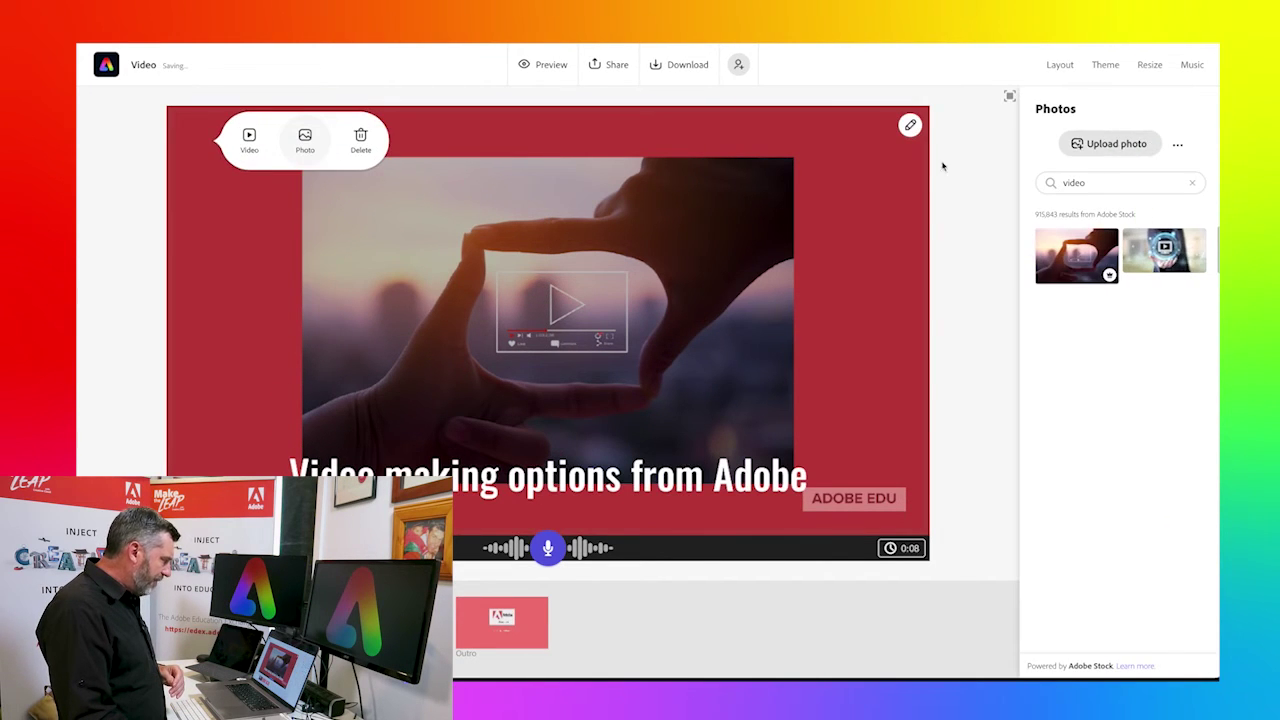
mouse_move(913, 127)
click(910, 149)
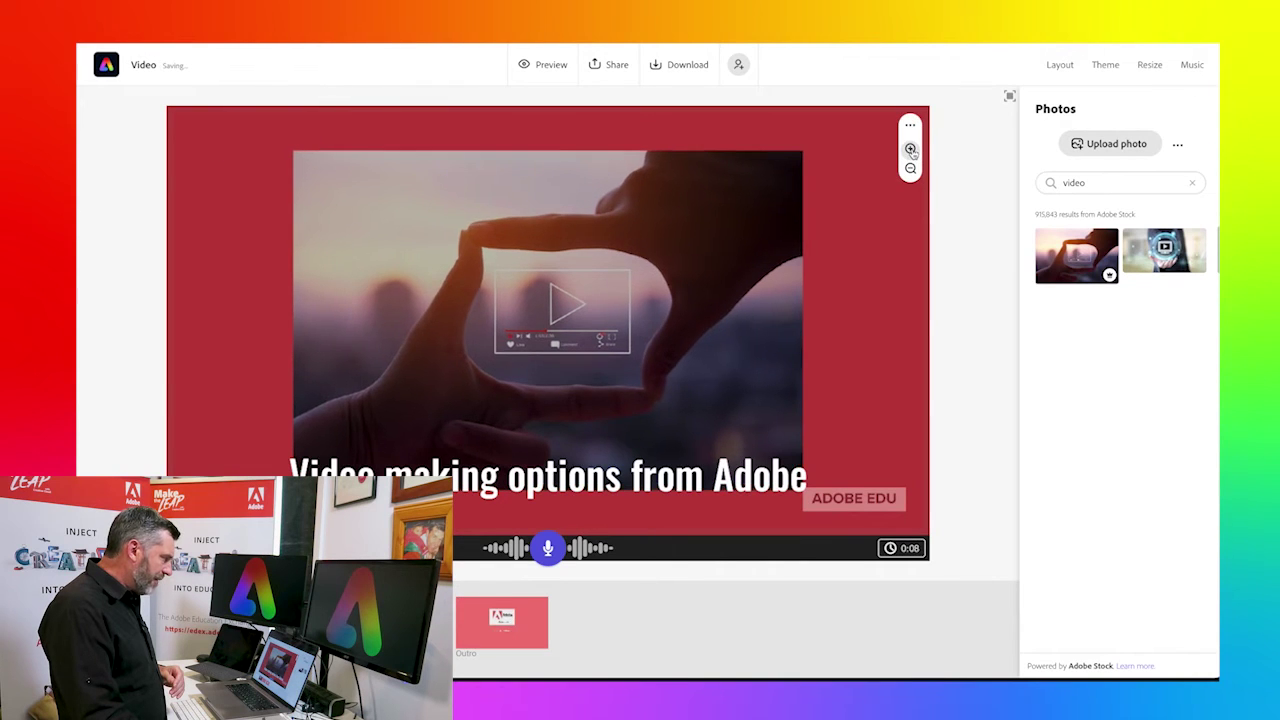
click(910, 149)
click(910, 149)
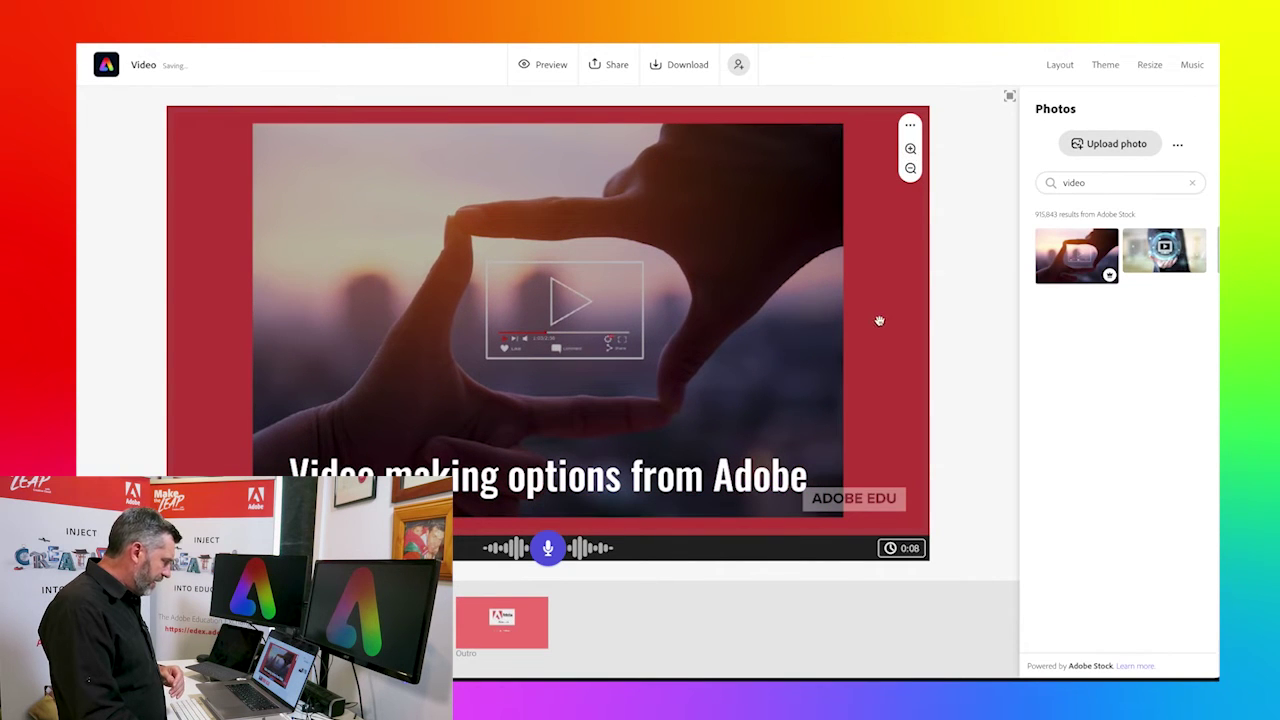